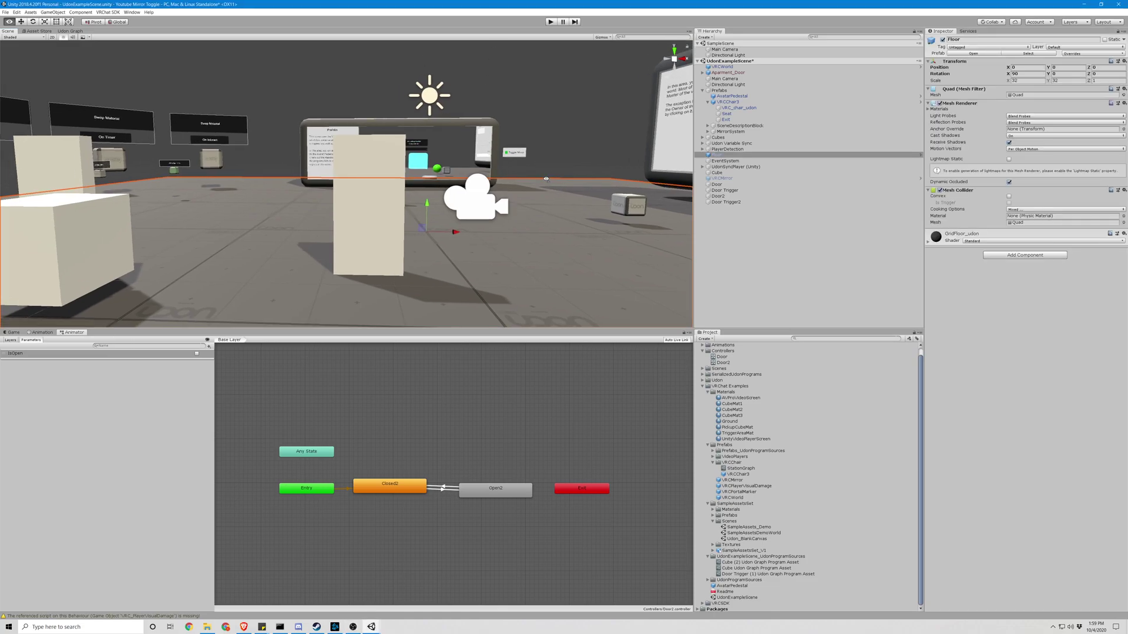
click(568, 141)
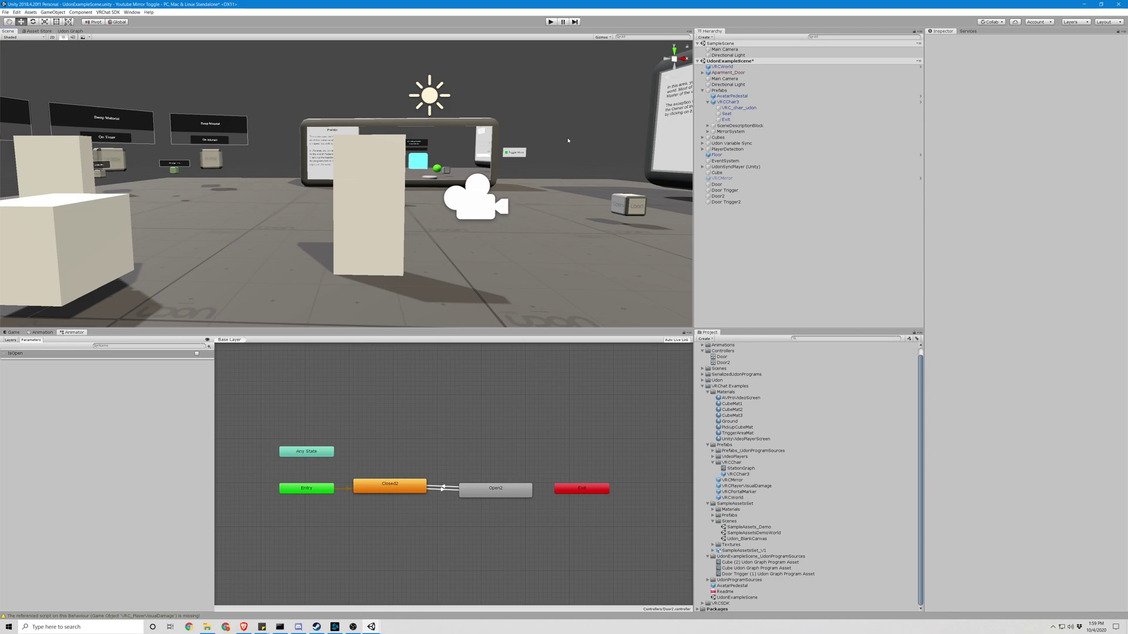
mouse_move(580, 142)
right_down()
mouse_move(455, 124)
mouse_move(420, 72)
mouse_move(579, 131)
mouse_move(903, 129)
mouse_move(593, 145)
mouse_move(590, 116)
mouse_move(586, 125)
right_up()
key(w)
key(s)
key(w)
key(s)
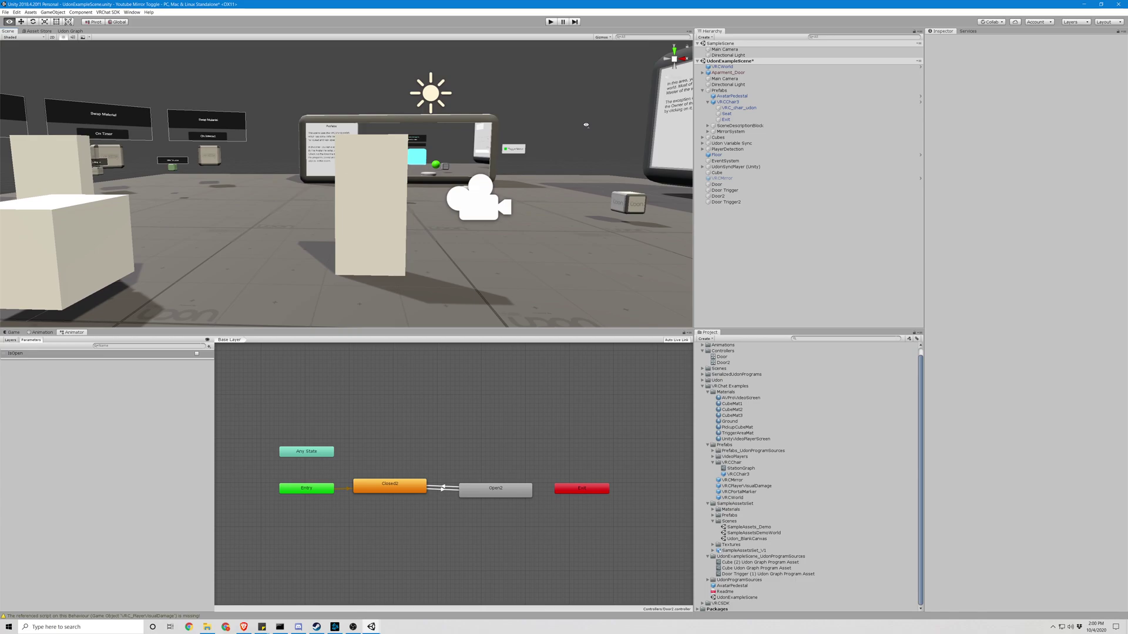
Duplicate the Door Trigger cube and move the copy along X to about 2.0, onto the open floor past the door.
right_drag(585, 124, 509, 136)
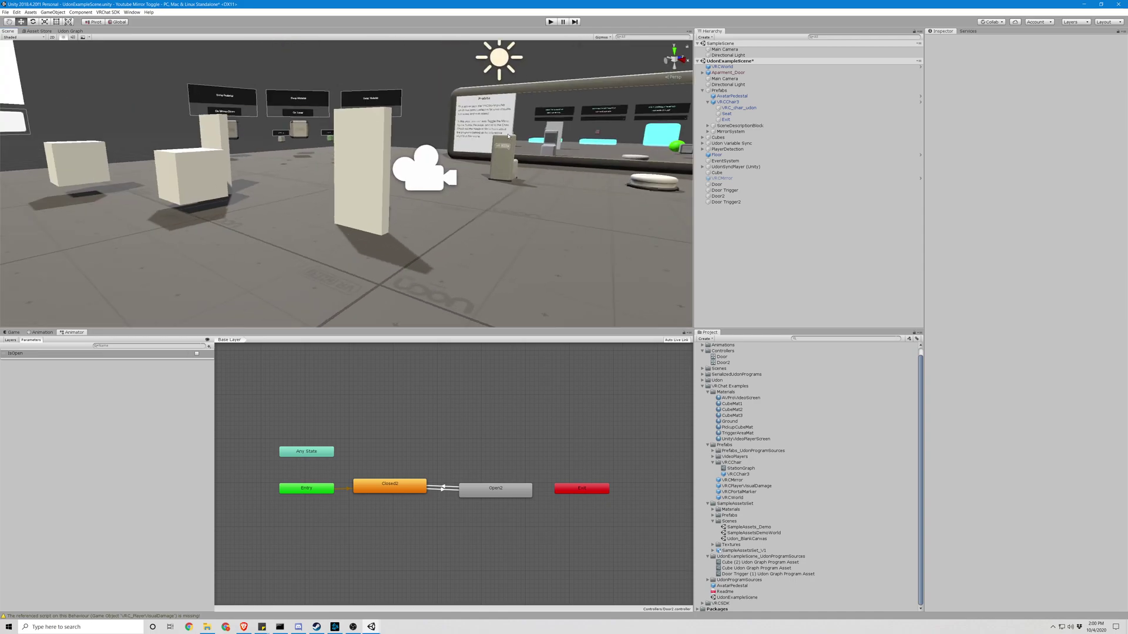
click(192, 168)
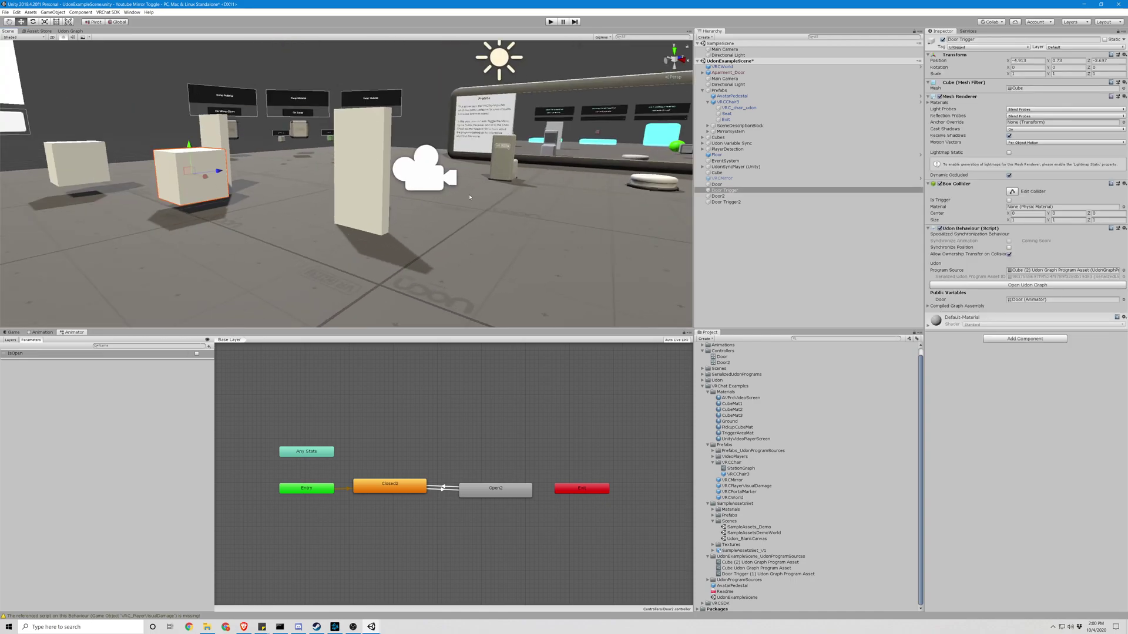
key(ctrl+d)
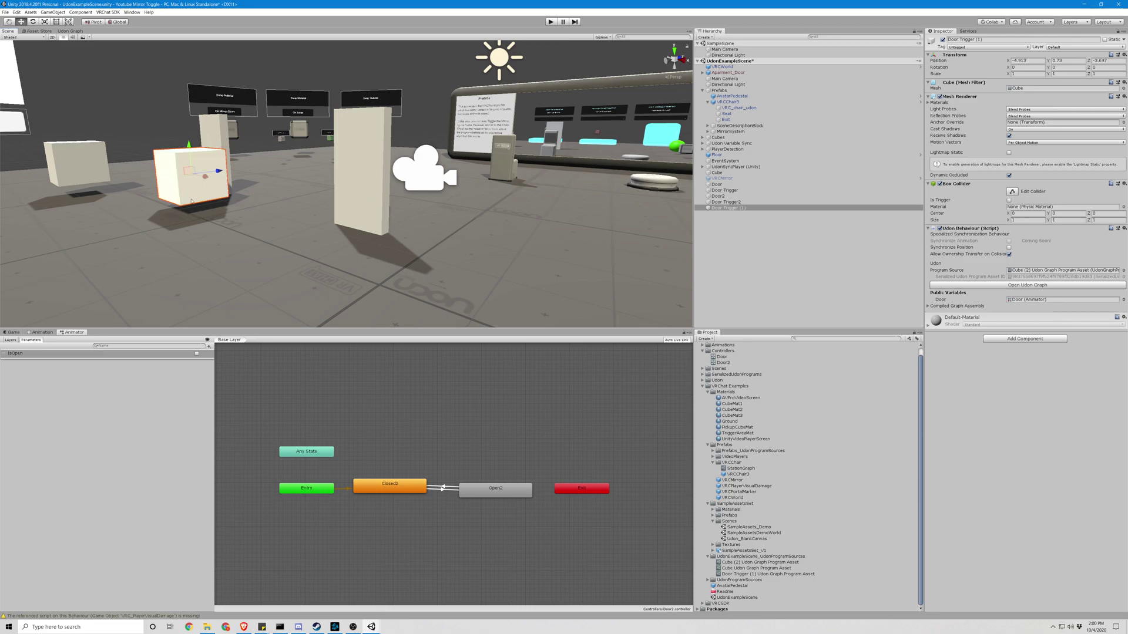
drag(203, 176, 376, 221)
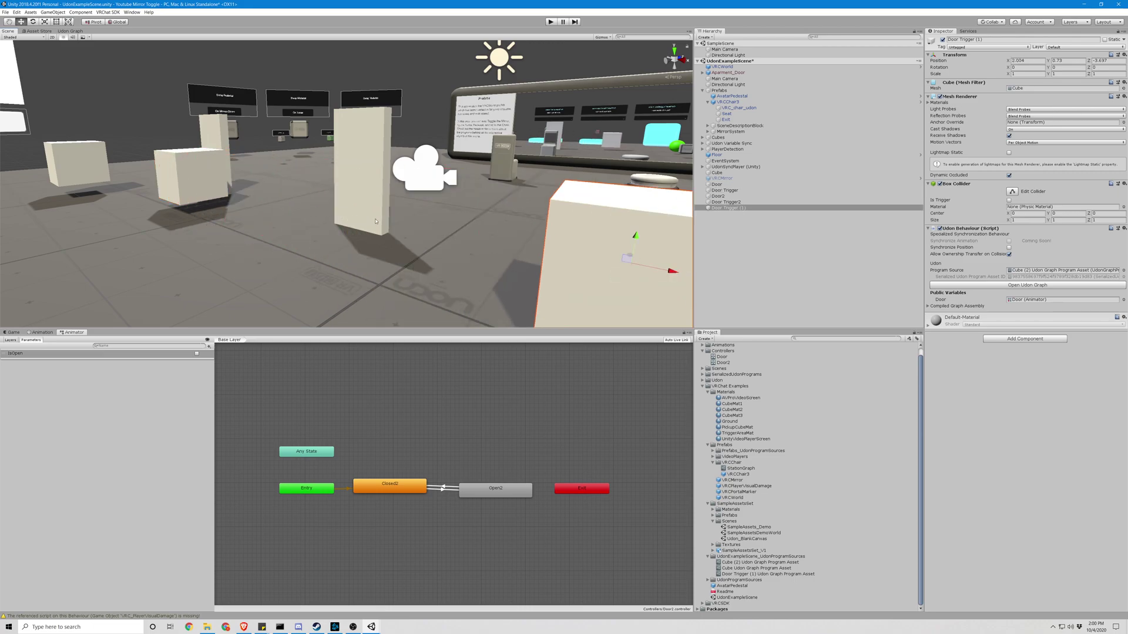
Clear the Udon Behaviour's program source on the duplicated cube so that no program asset is assigned.
key(f)
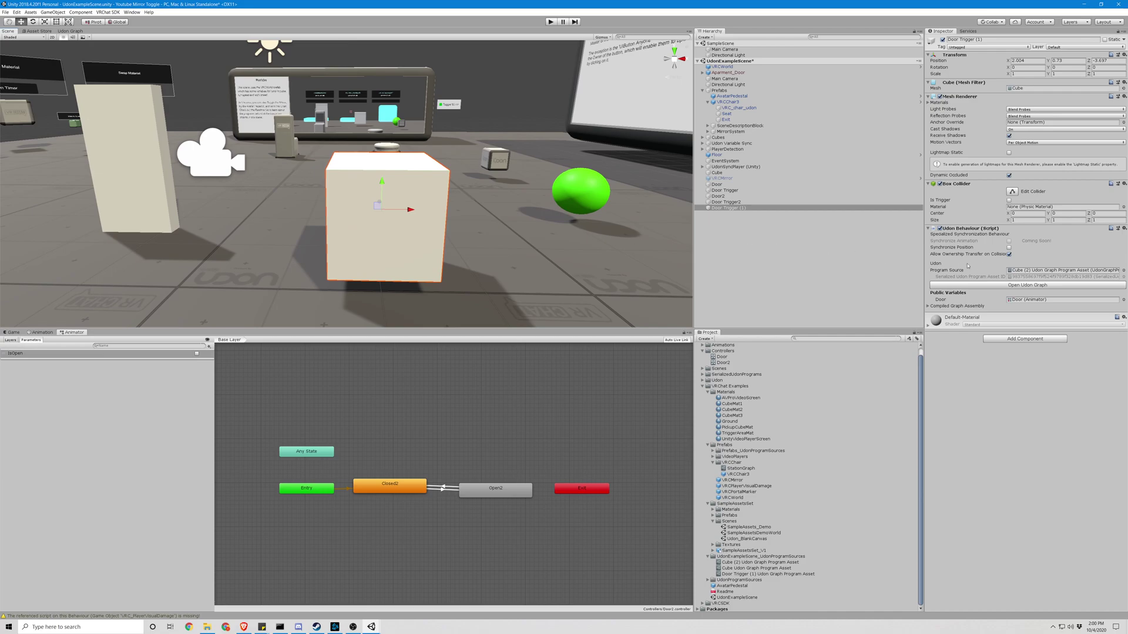
click(1023, 271)
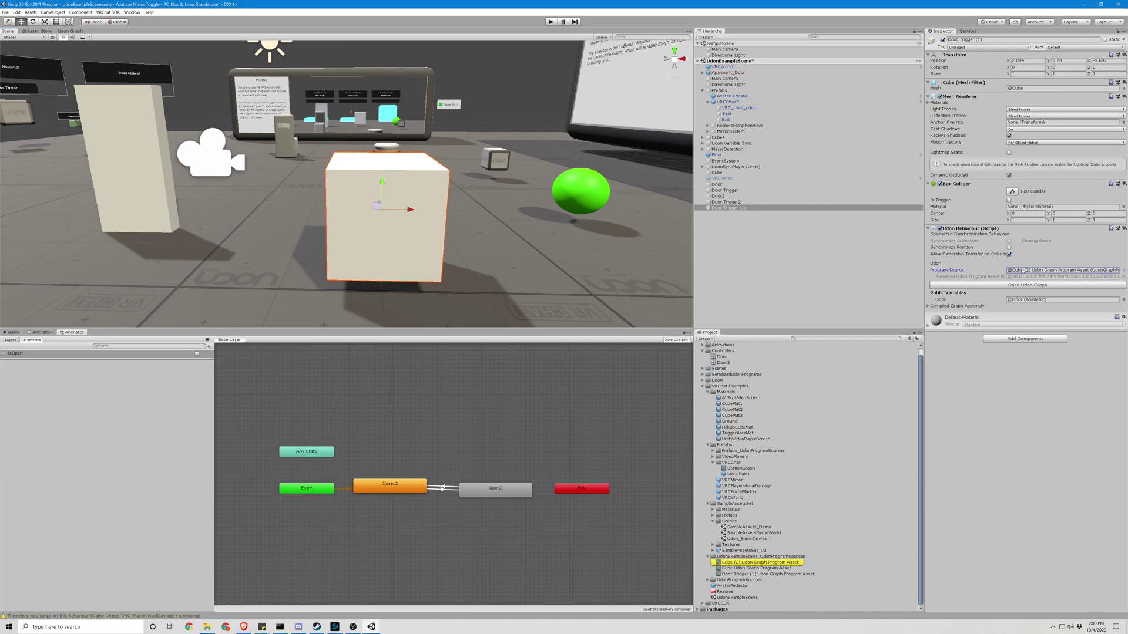
key(Delete)
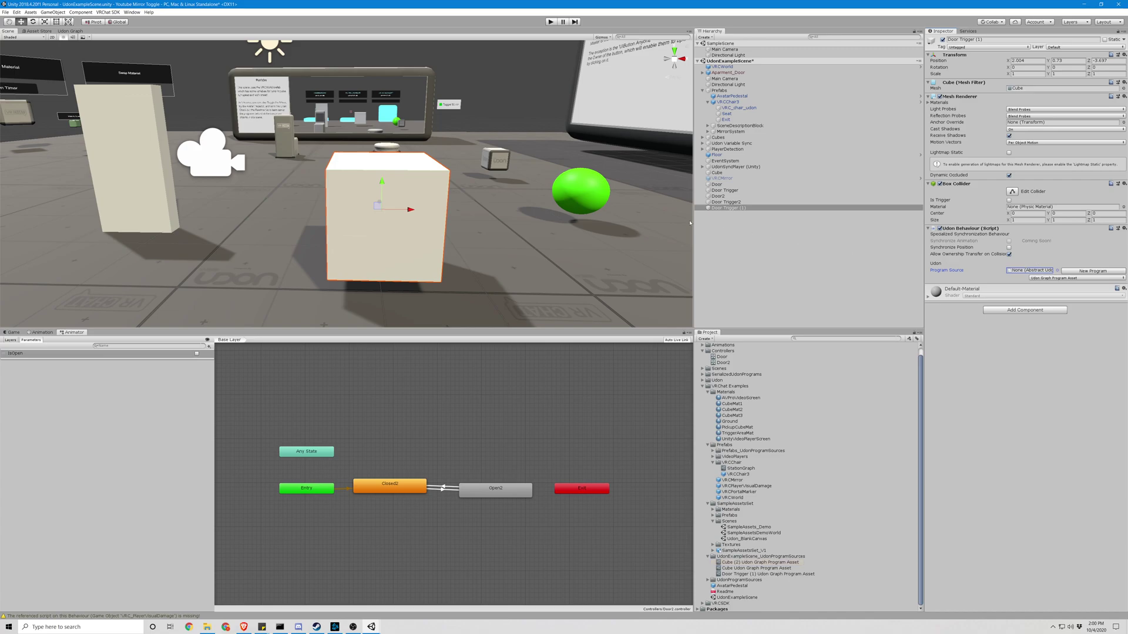
Flatten the duplicated cube to a Y scale of about 0.35 and lower it onto the floor at Y about 0.18.
right_drag(534, 244, 532, 237)
key(s)
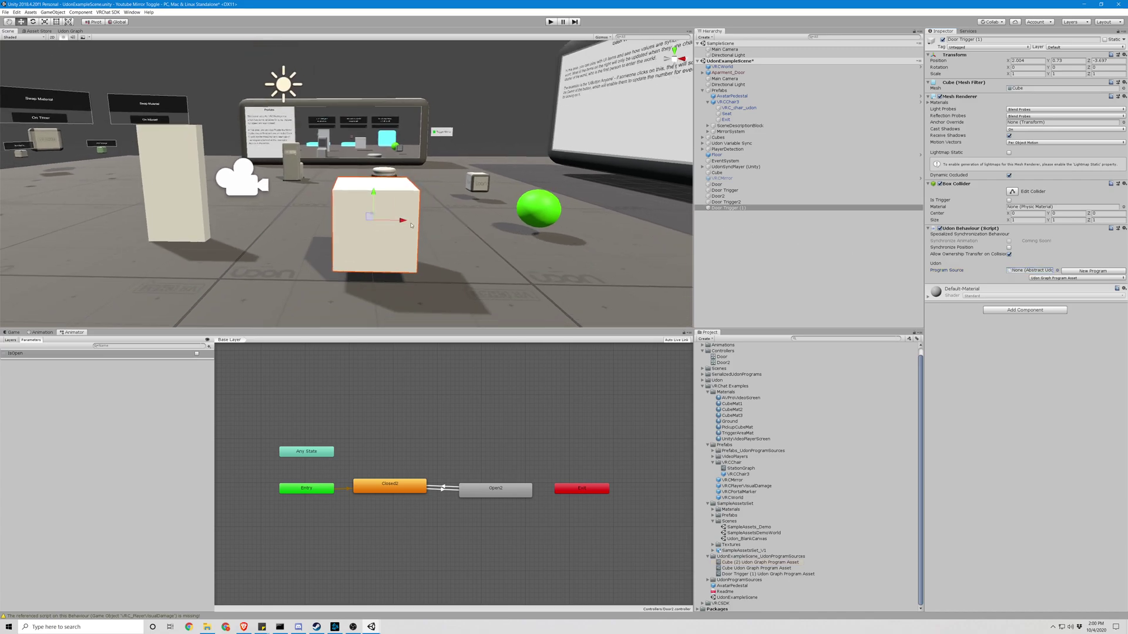
drag(374, 203, 374, 220)
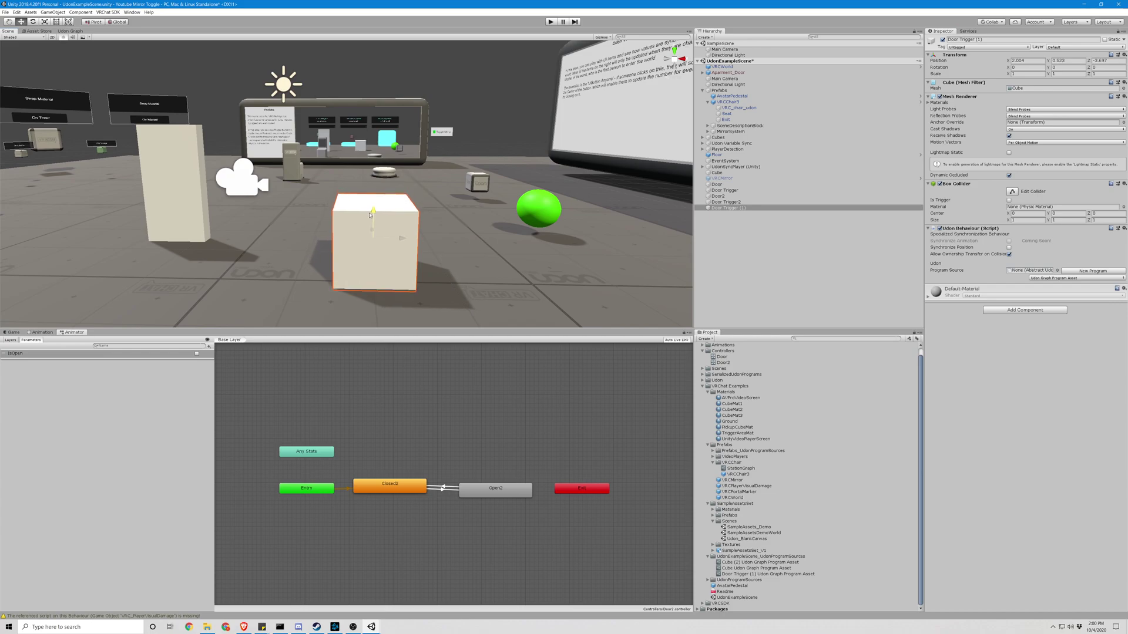
click(45, 22)
drag(375, 212, 372, 232)
click(22, 21)
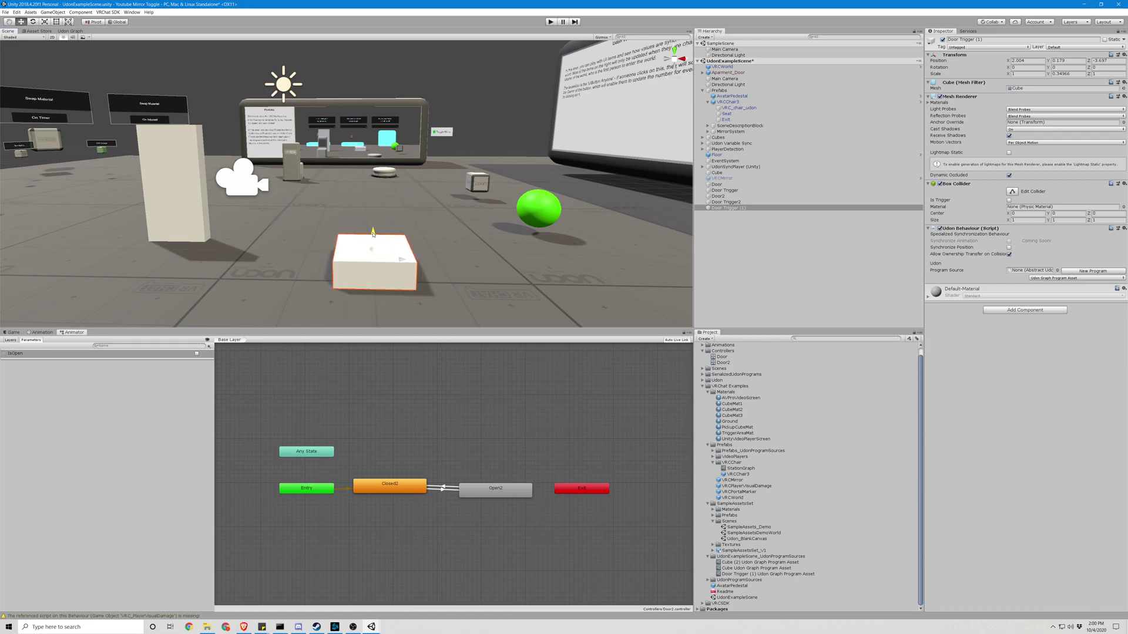
Add a VRC Station component to the flattened cube.
right_drag(373, 234, 450, 221)
click(450, 221)
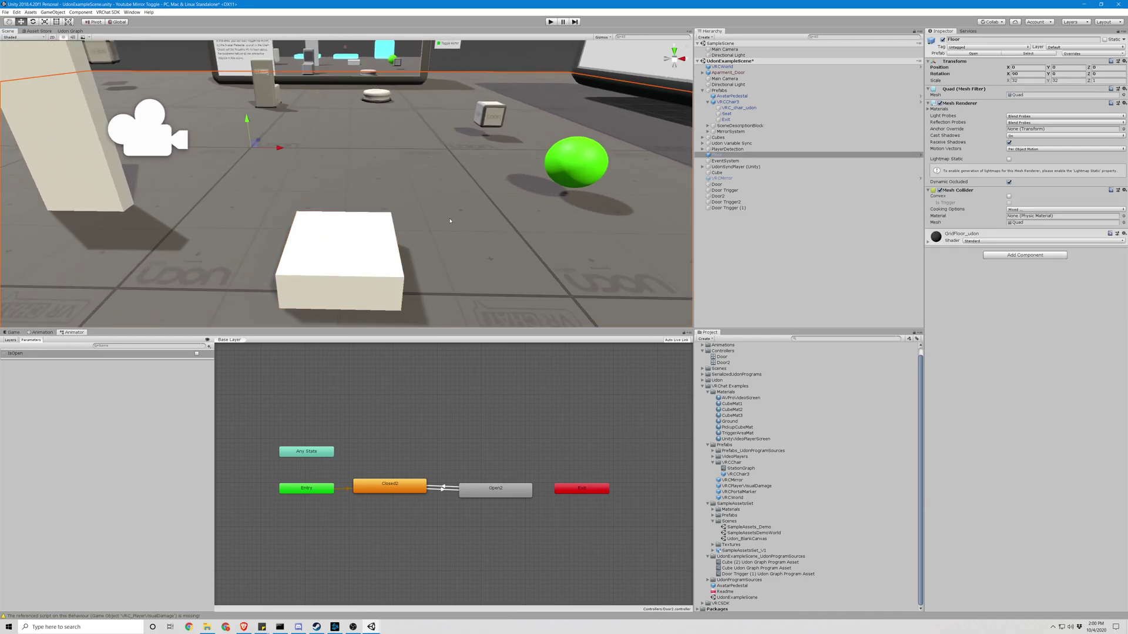
click(362, 253)
right_drag(515, 202, 513, 190)
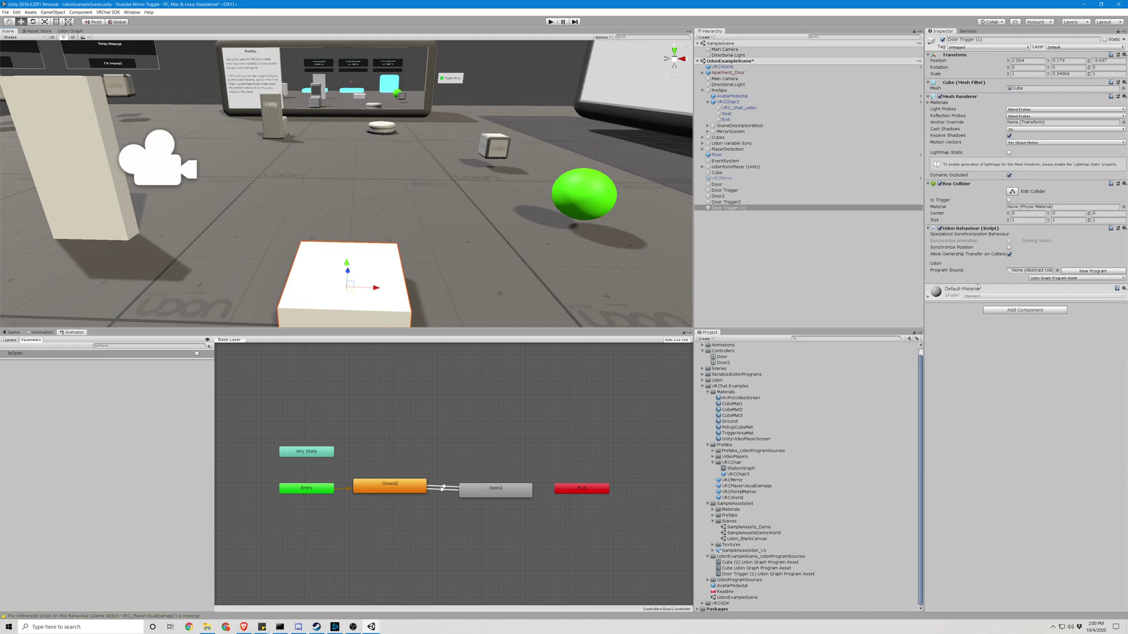
click(1017, 310)
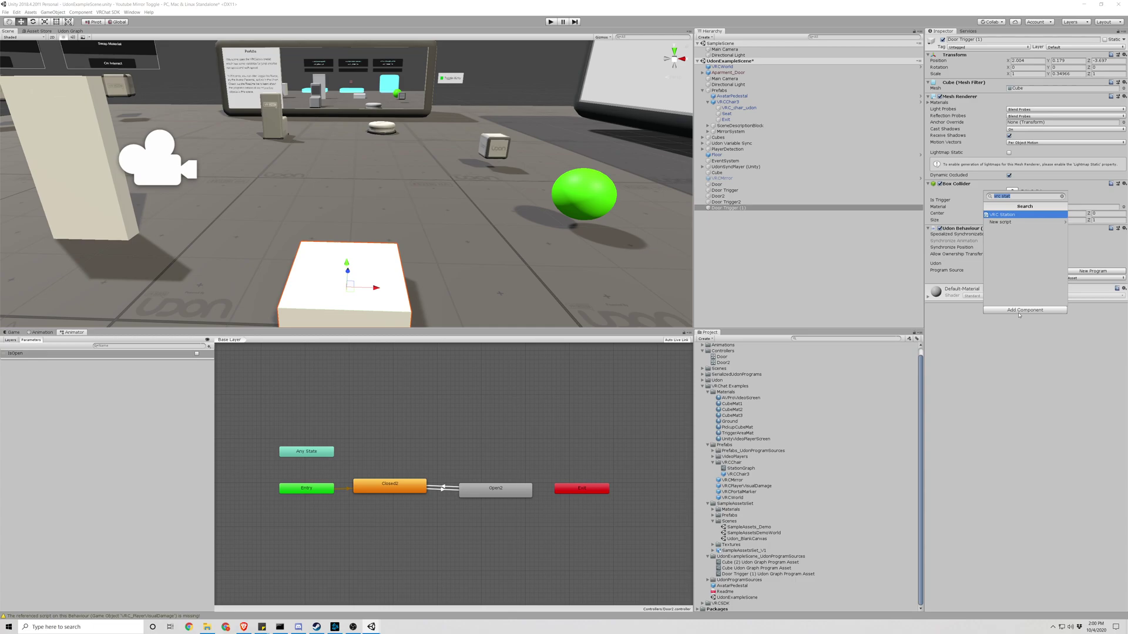
text(vrc station)
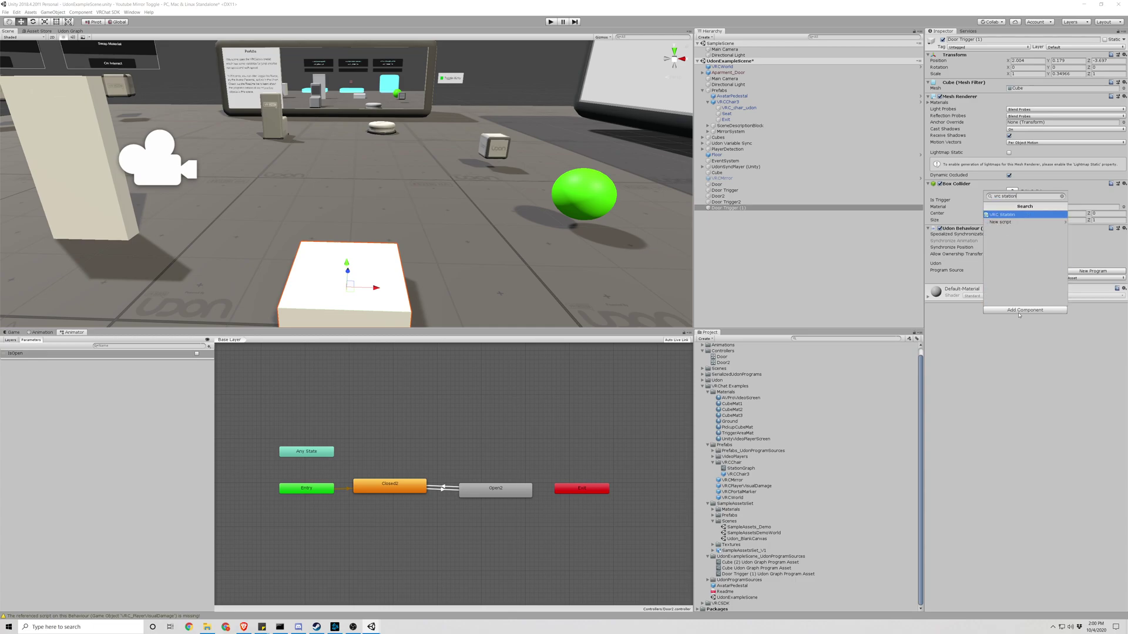
key(Return)
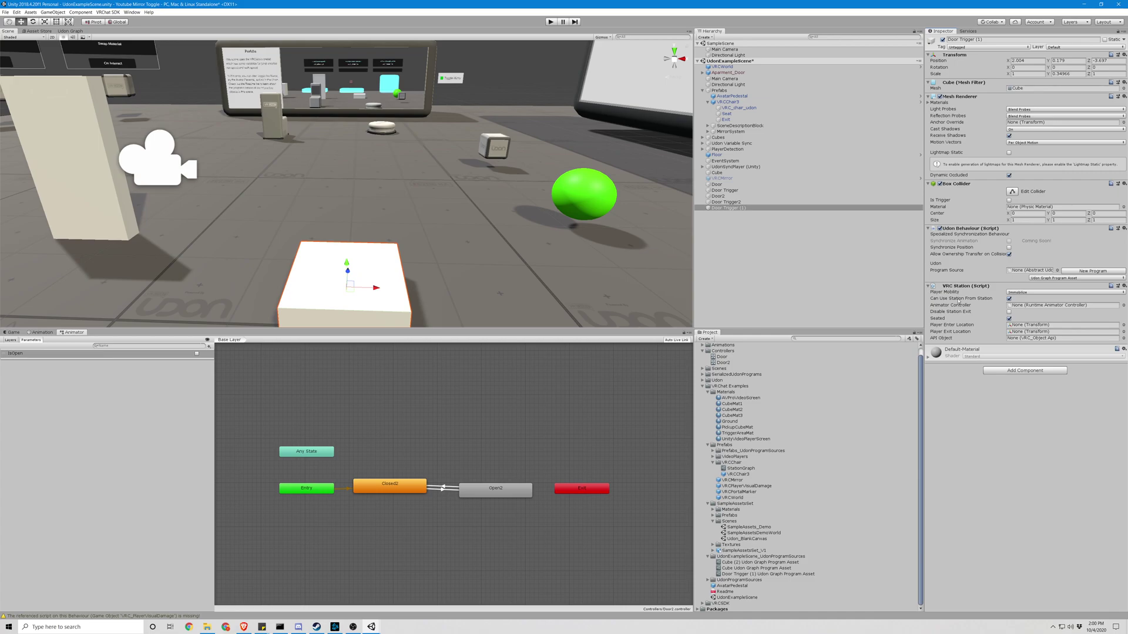
Rename the flattened cube, Door Trigger (1), as Seat.
right_click(727, 208)
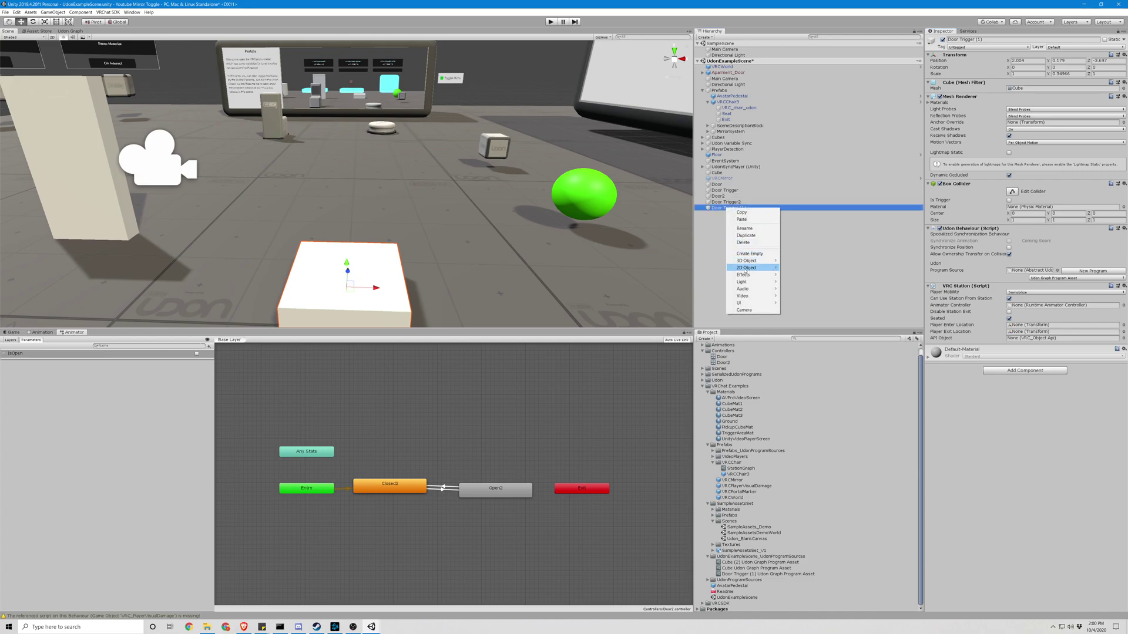
click(752, 229)
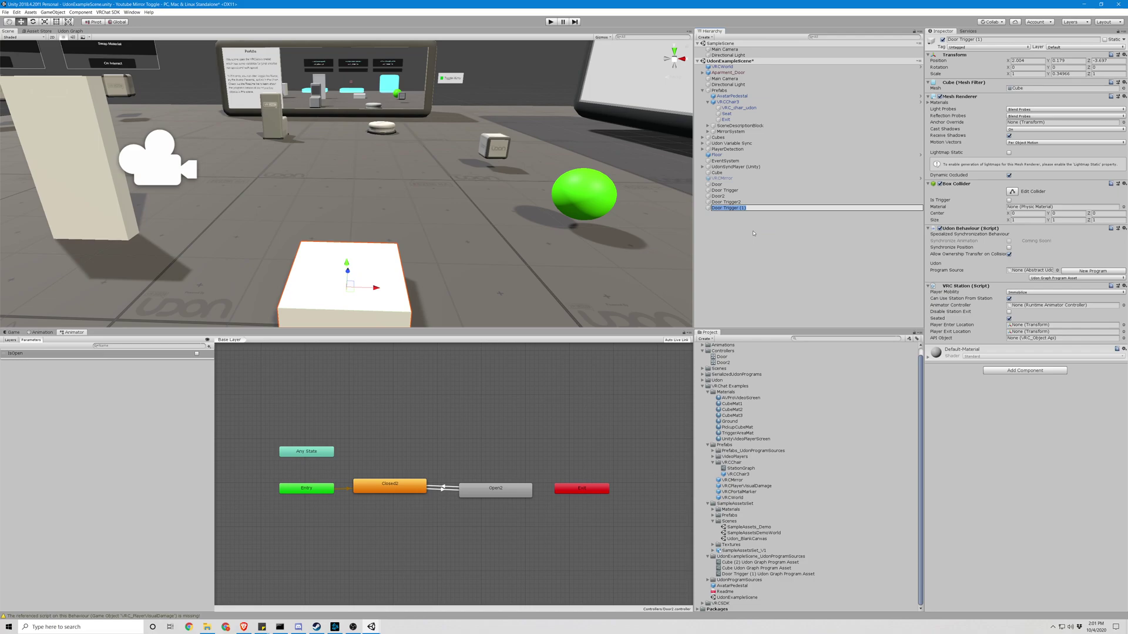
text(Seat)
key(Return)
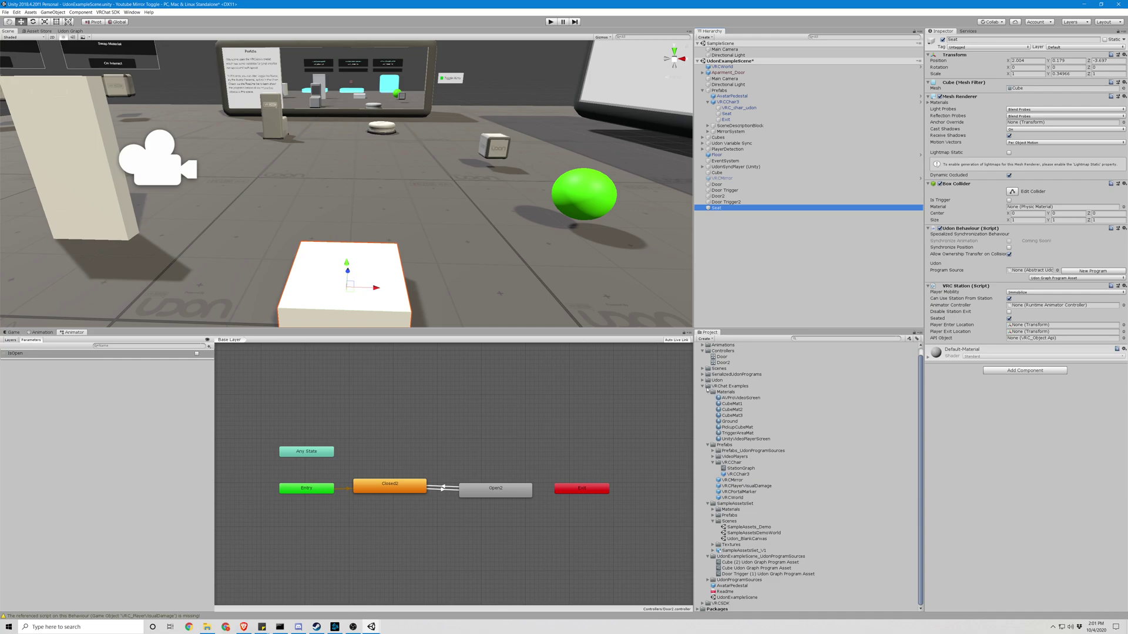
Duplicate the StationGraph asset from the VRCChair prefab folder and move the copy into UdonExampleScene_UdonProgramSources.
click(727, 386)
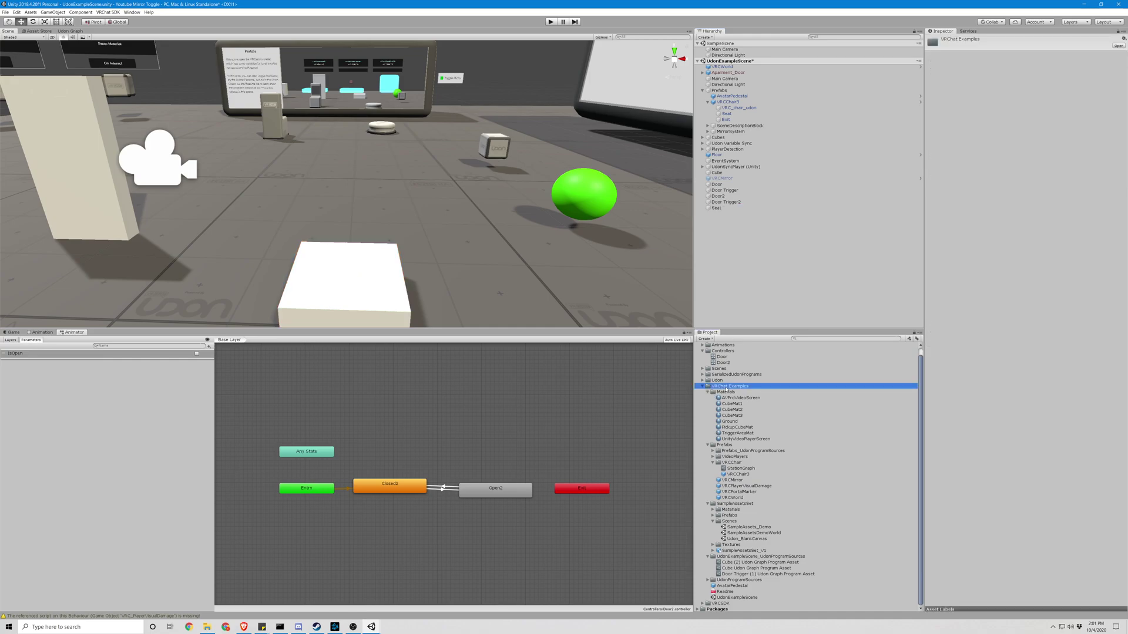
click(709, 392)
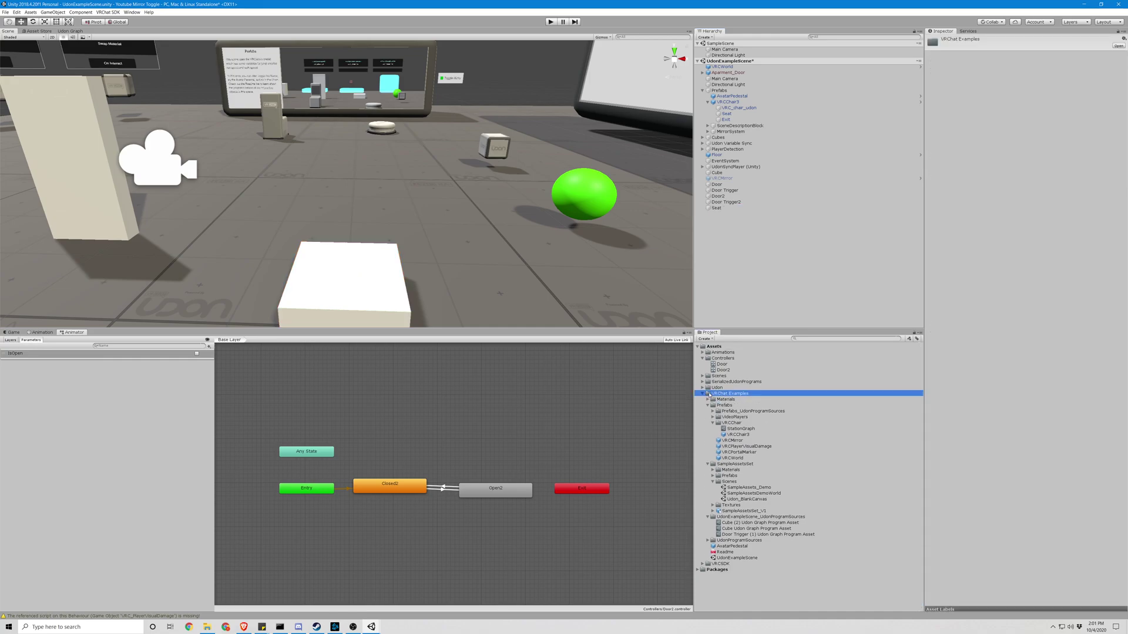
click(713, 422)
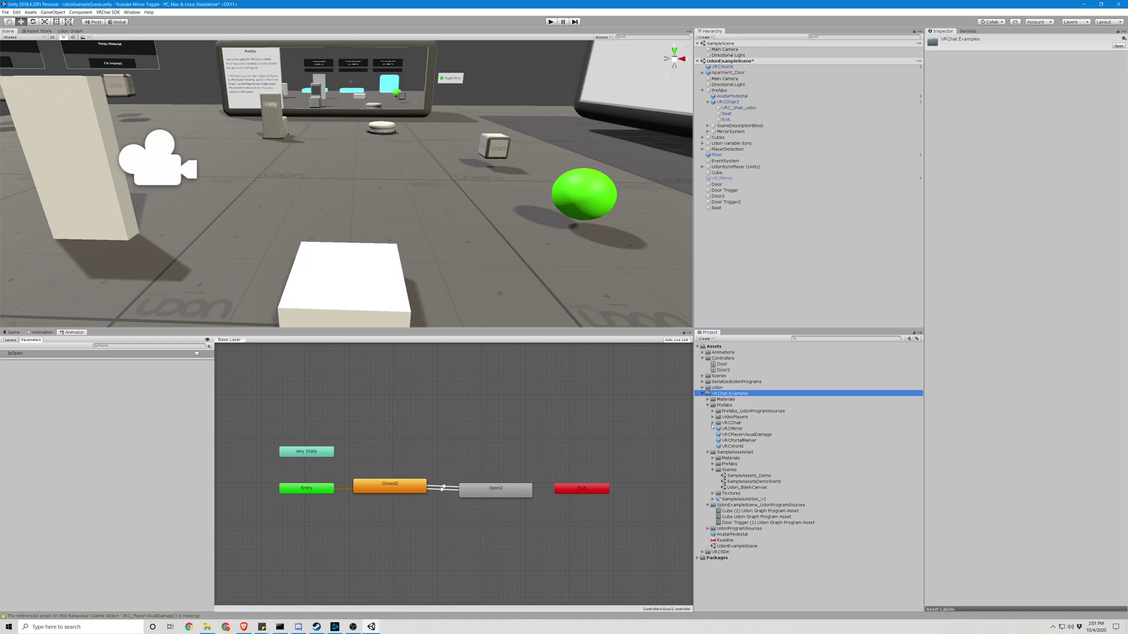
click(713, 423)
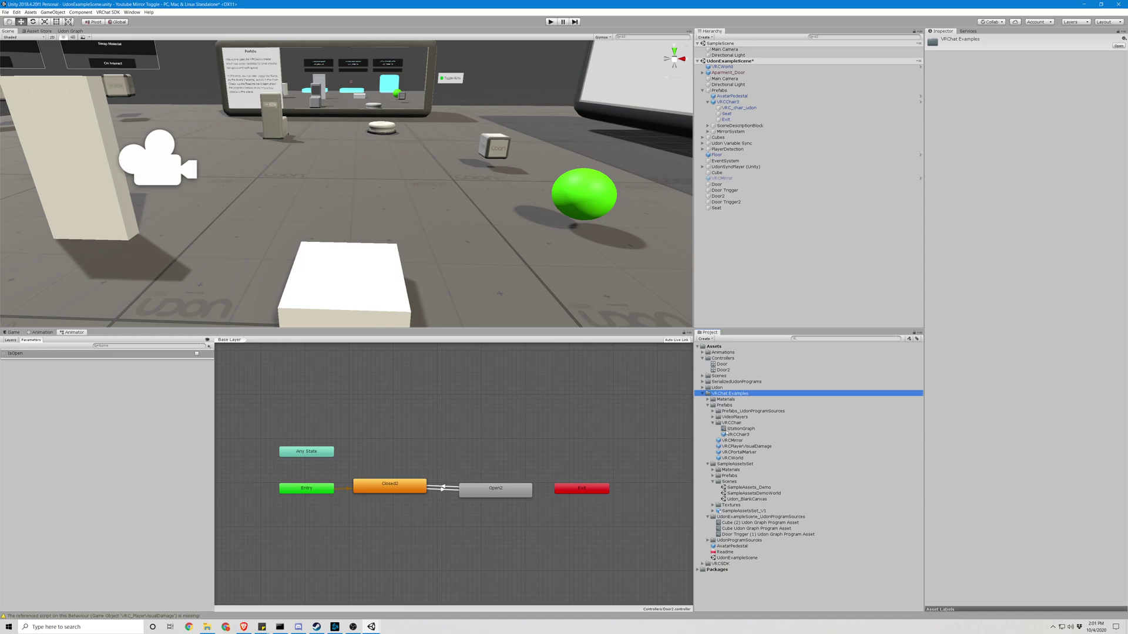
click(739, 429)
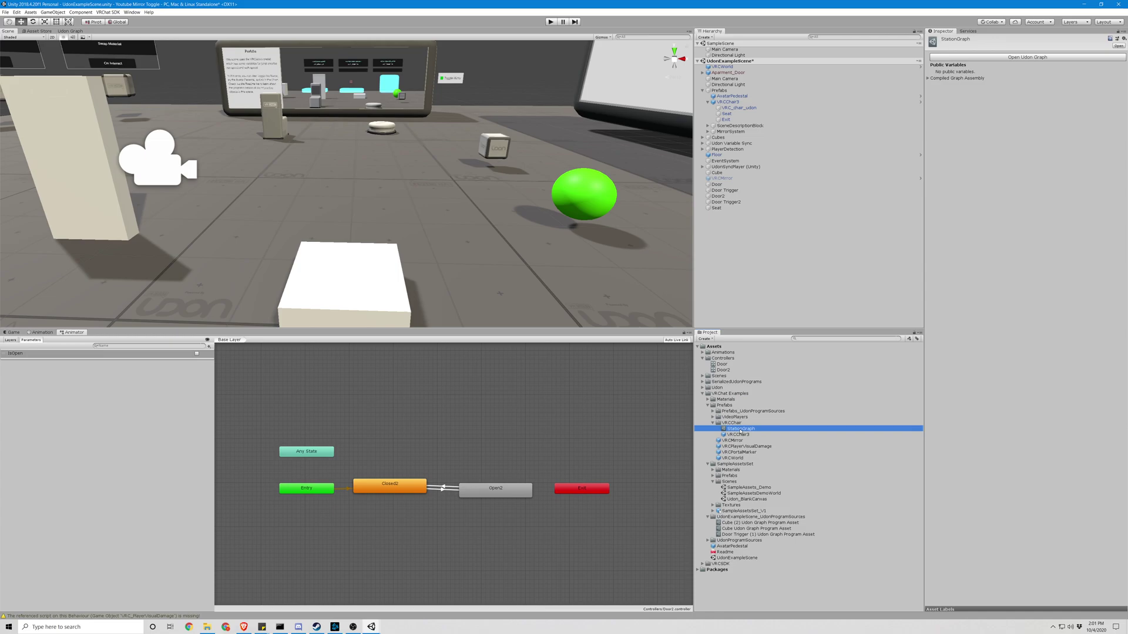
key(ctrl+d)
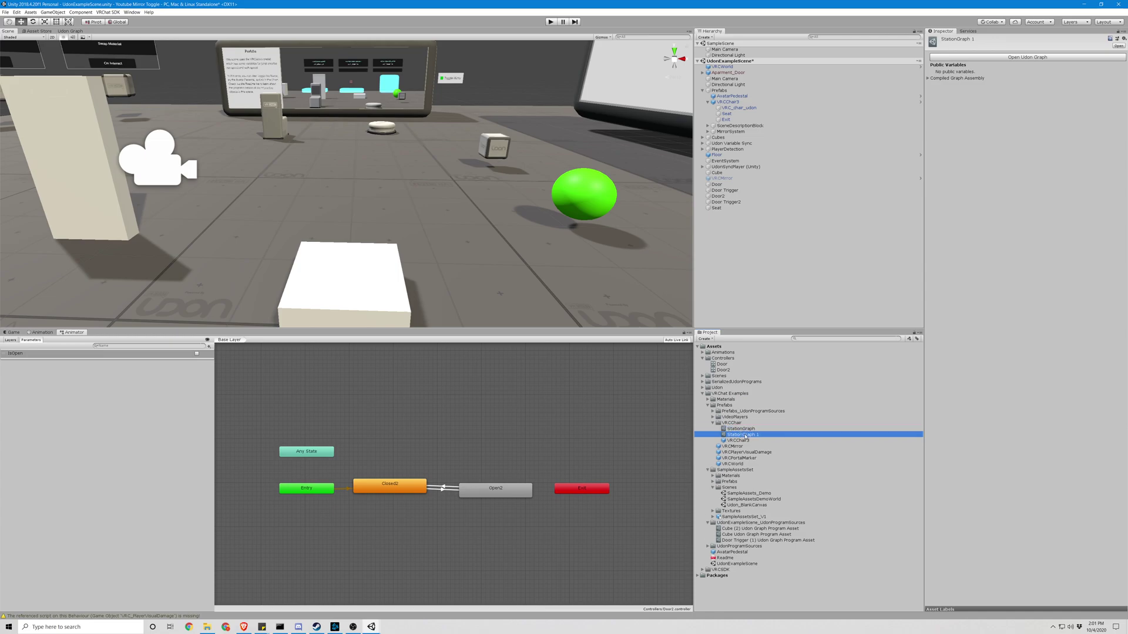
drag(744, 437, 739, 525)
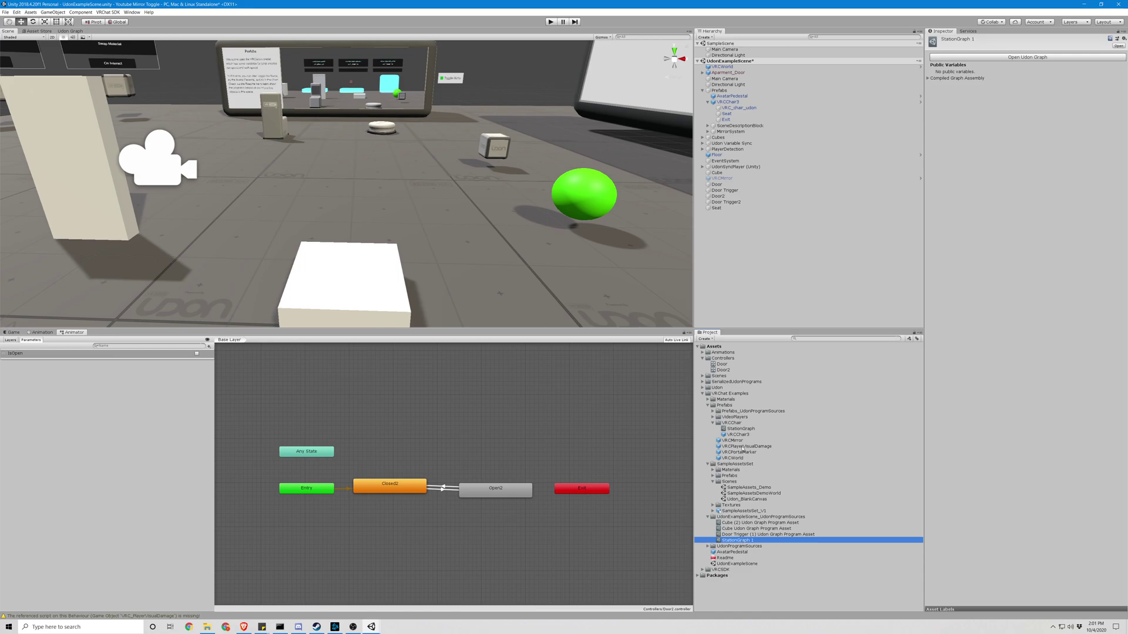
Create two empty child objects under the Seat object.
click(394, 294)
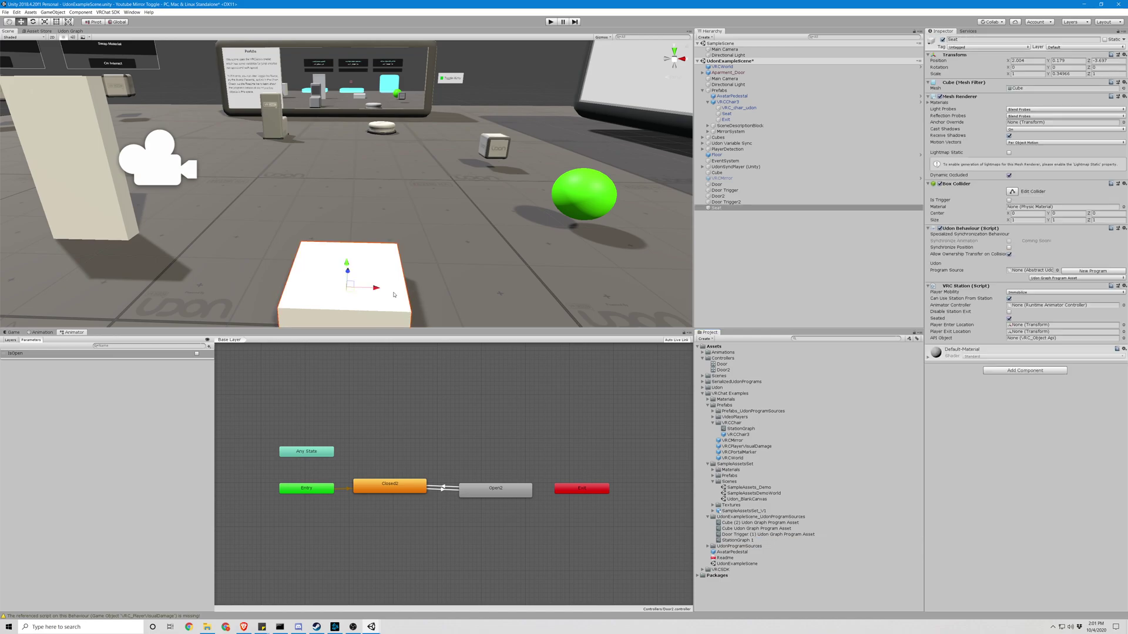
right_click(731, 211)
click(749, 254)
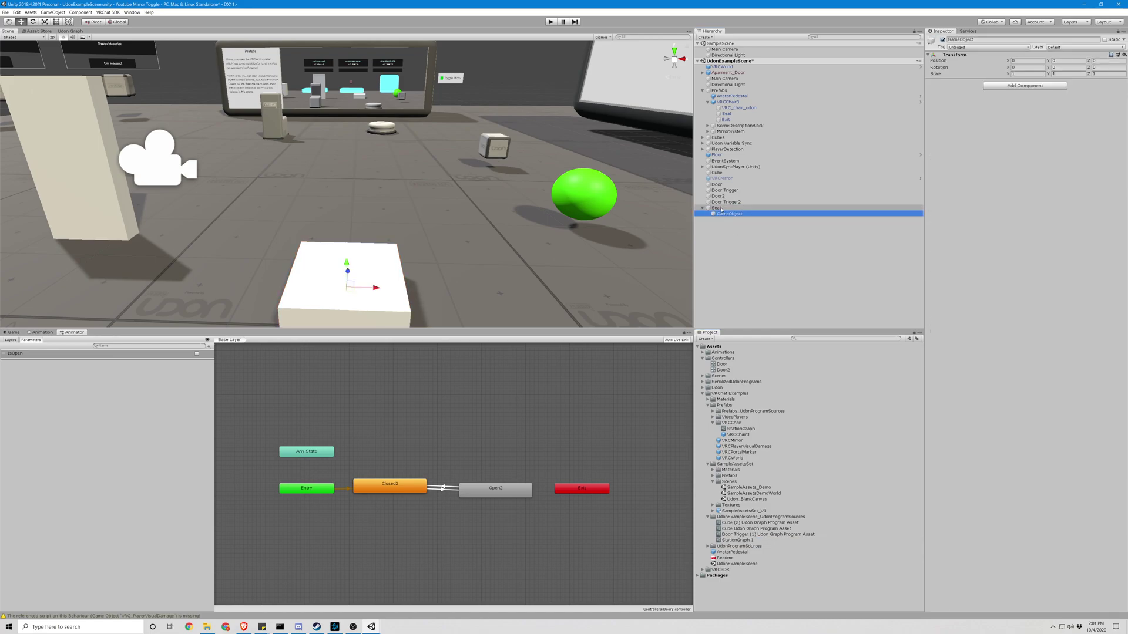
right_click(721, 208)
click(744, 254)
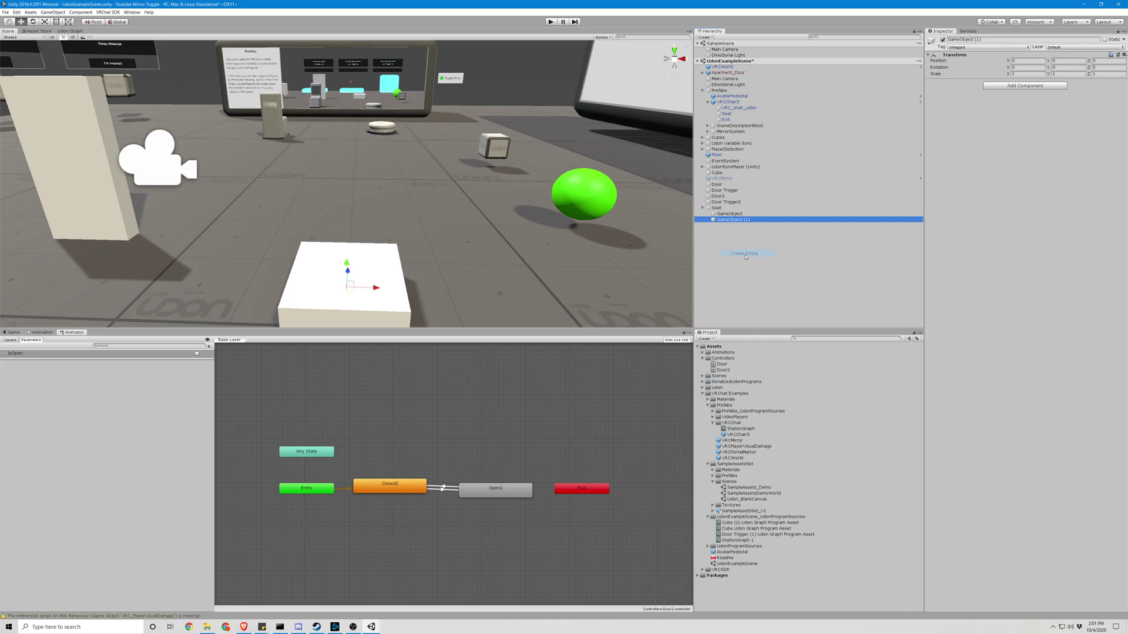
Rename the Seat's two empty child objects Enter and Exit, and select the Seat object again.
right_click(731, 215)
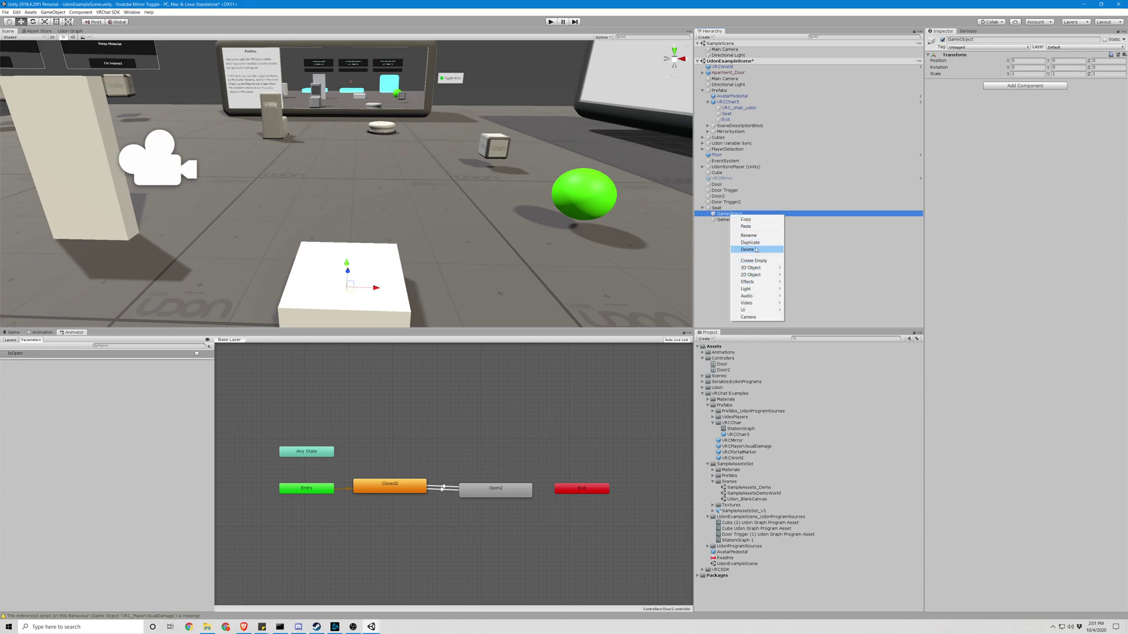
click(752, 237)
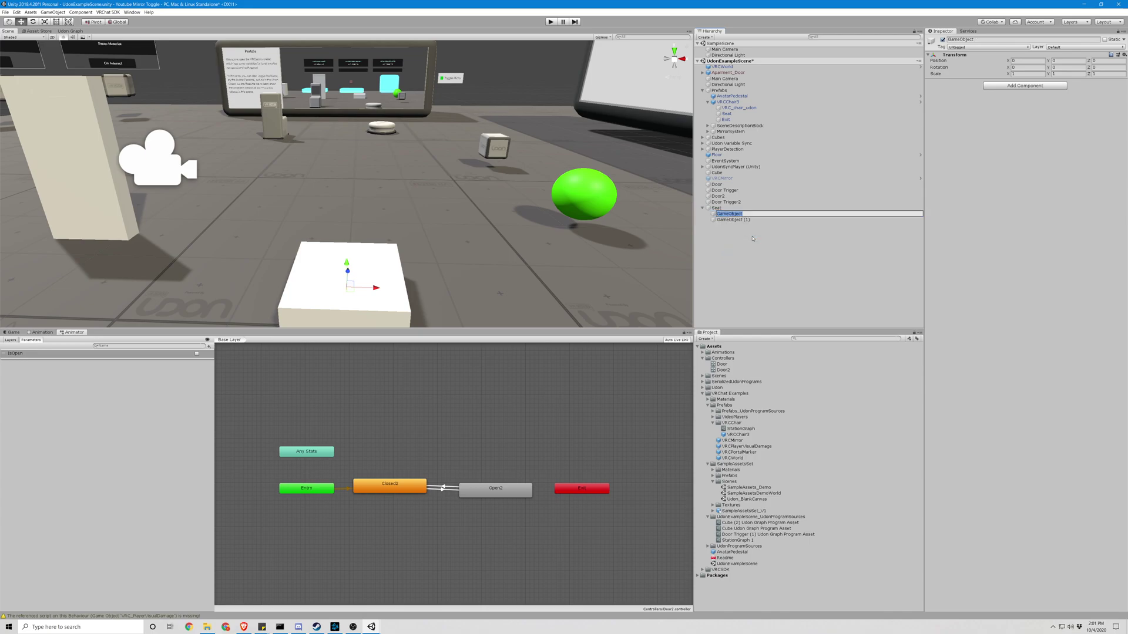
text(Enter)
key(Return)
right_click(741, 219)
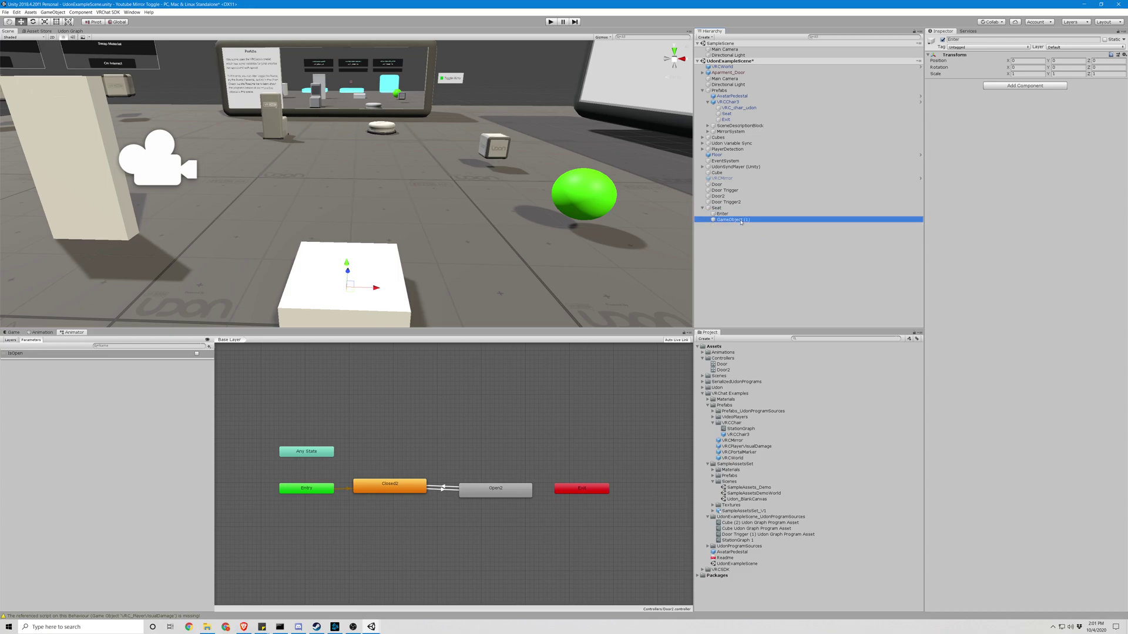
click(760, 241)
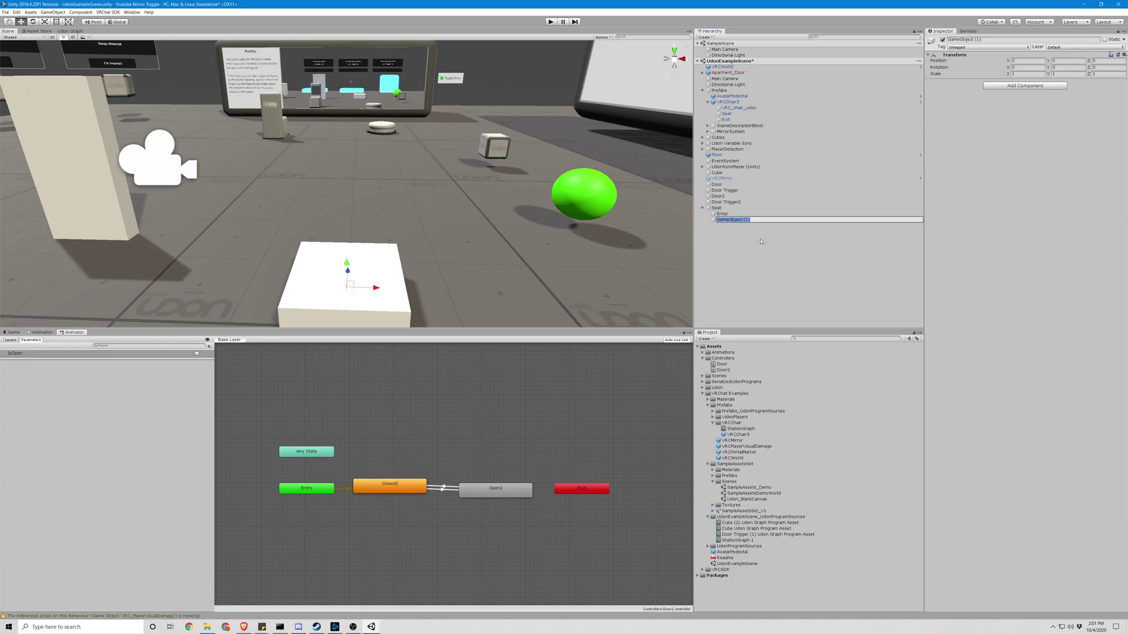
text(Exit)
key(Return)
click(716, 207)
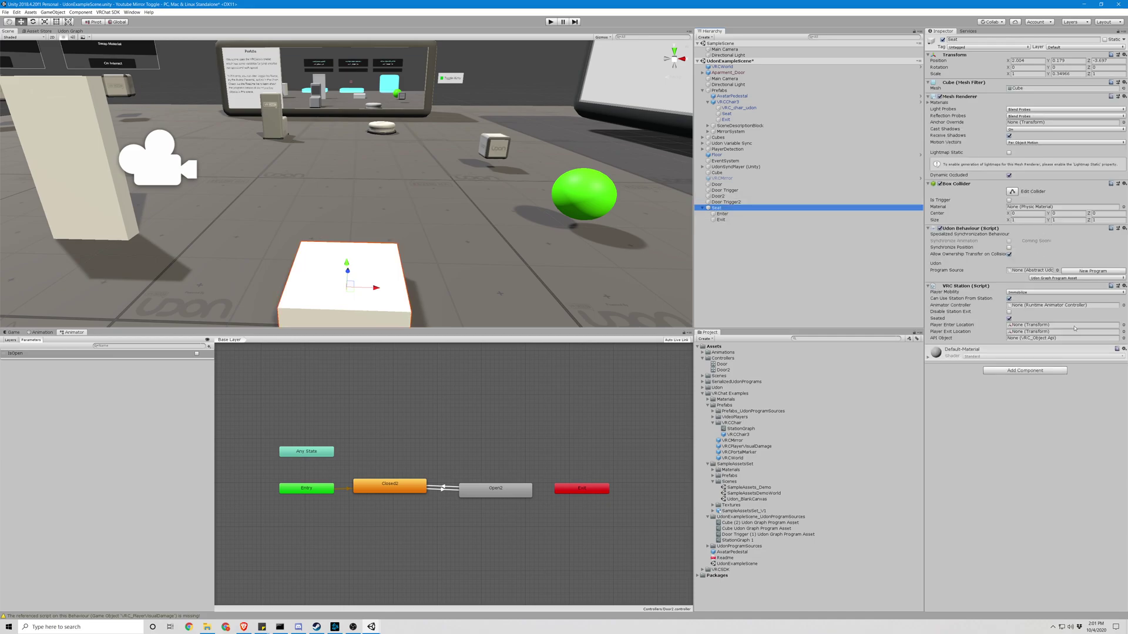
Assign the Enter and Exit child objects as the player enter and exit locations of the Seat's VRC Station.
click(1123, 325)
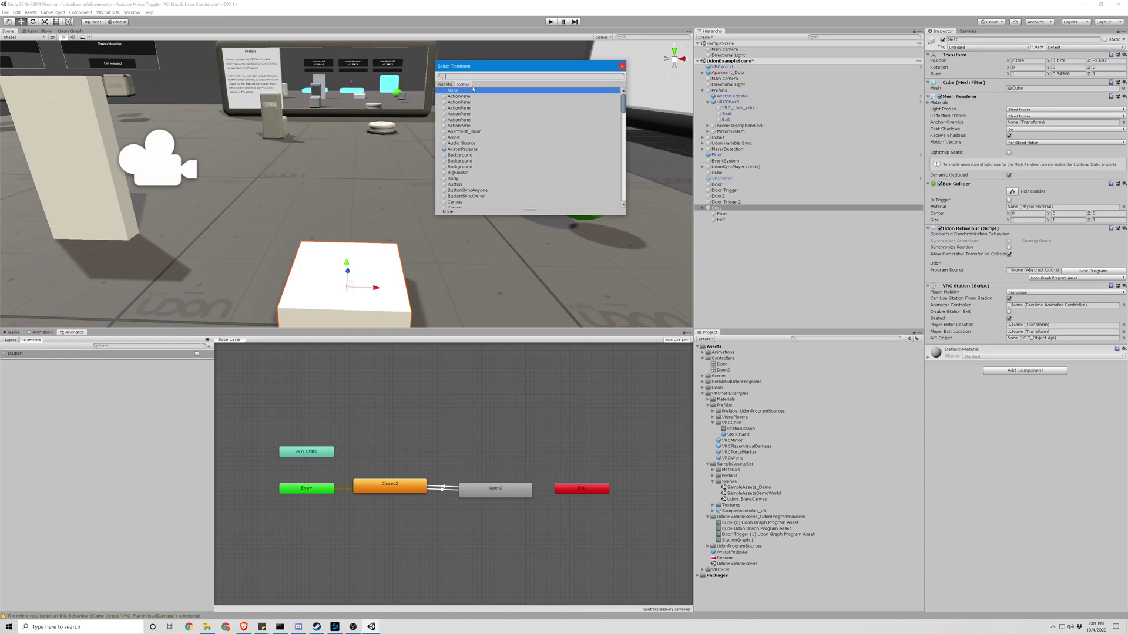
click(622, 66)
drag(722, 214, 1025, 326)
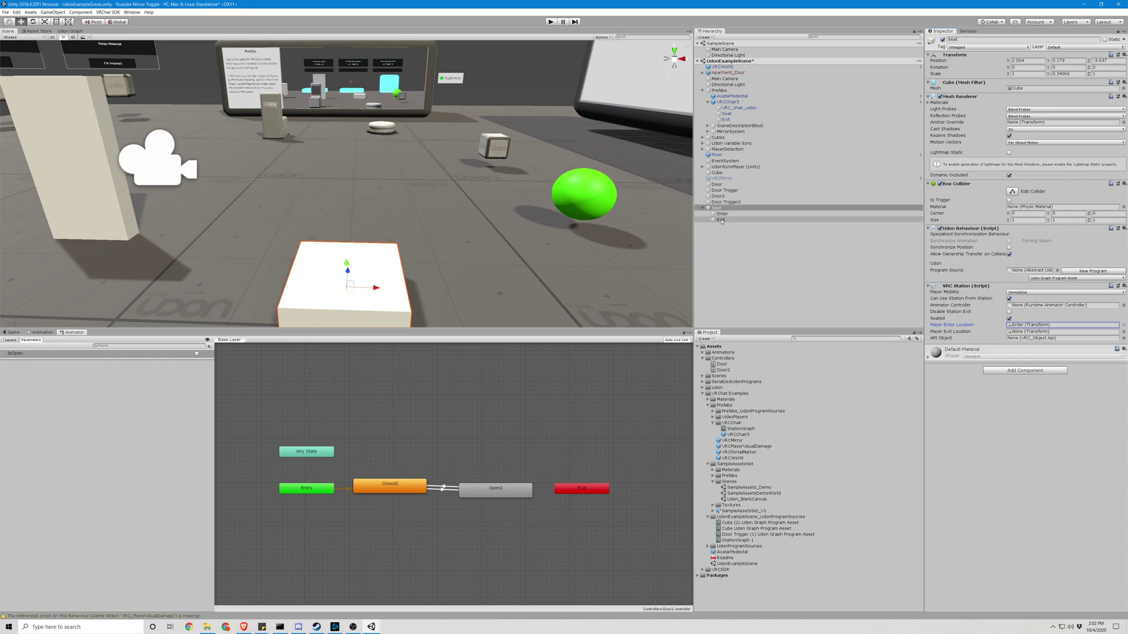
drag(722, 220, 1023, 338)
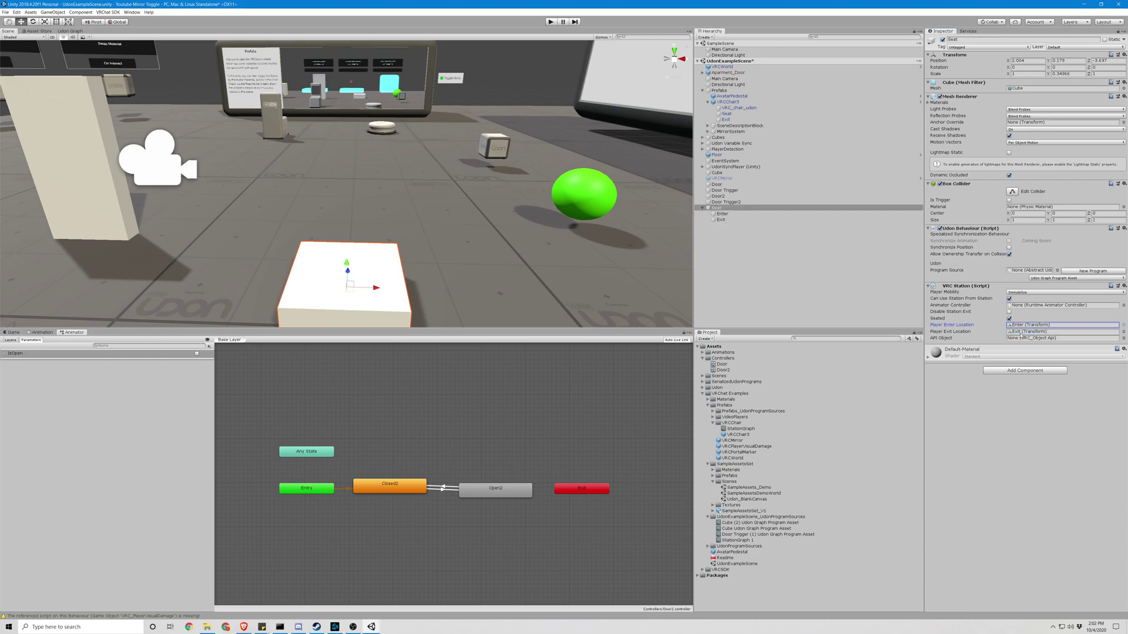
Adjust the height of the Enter point on the Seat.
click(726, 214)
right_drag(574, 139, 345, 134)
drag(345, 147, 345, 166)
right_drag(345, 165, 364, 140)
drag(368, 179, 371, 192)
right_drag(372, 193, 571, 159)
key(s)
Move the Exit point off the Seat onto open floor, to a Z position of about 1.46.
click(721, 220)
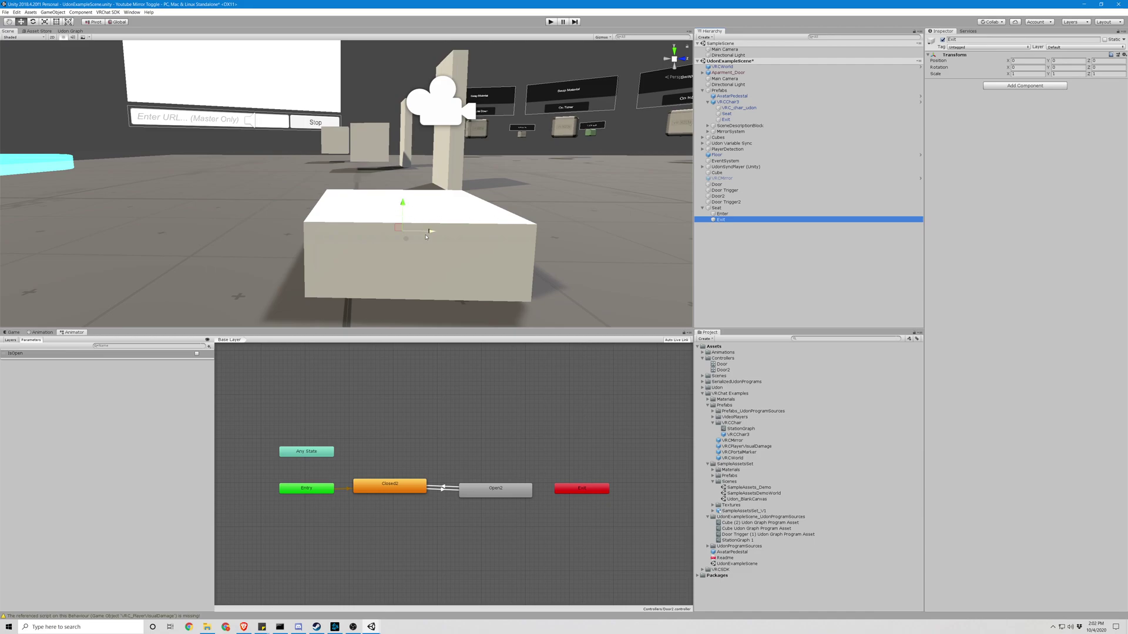
drag(433, 235, 669, 235)
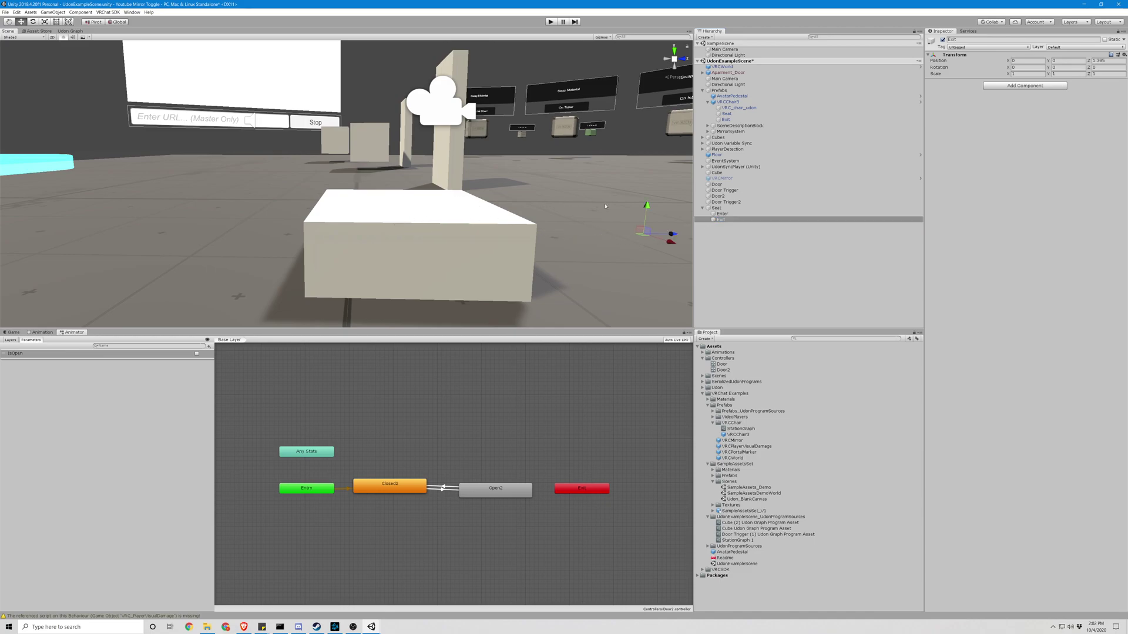
right_drag(668, 235, 517, 176)
key(a)
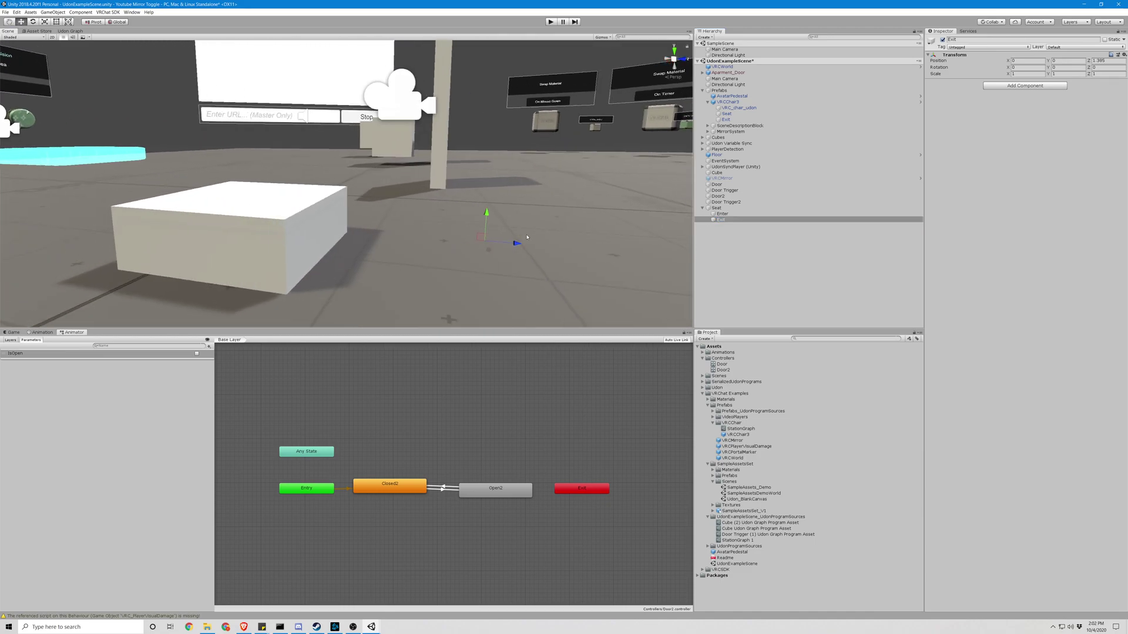
drag(519, 244, 530, 244)
right_drag(529, 243, 569, 170)
Assign StationGraph 1 as the program source of the Seat object's Udon Behaviour.
click(719, 208)
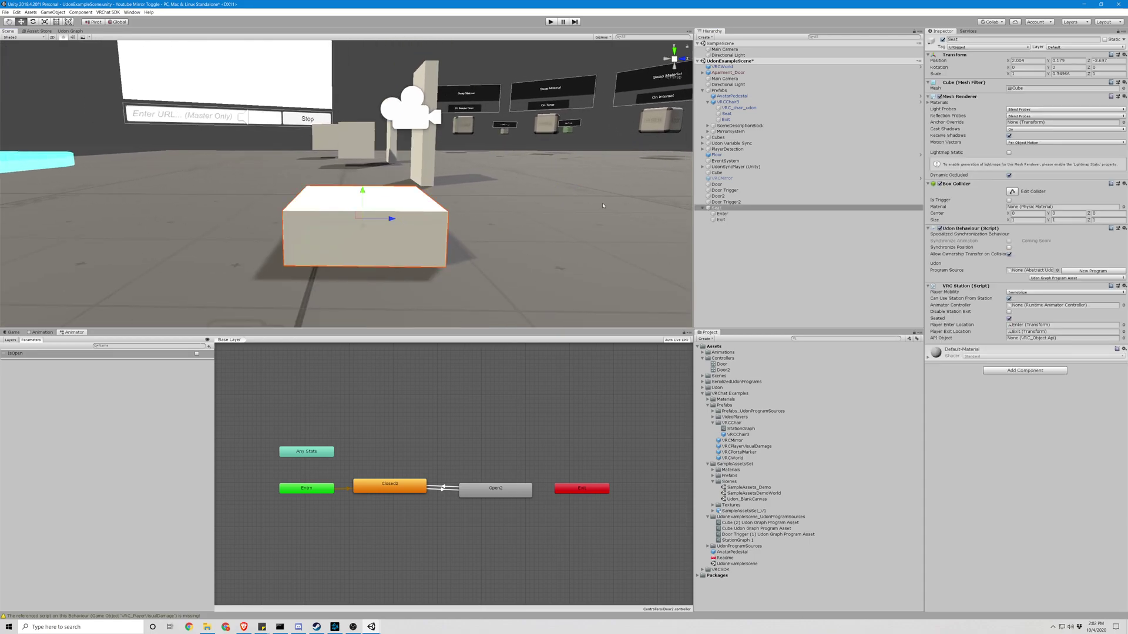
click(728, 214)
click(729, 219)
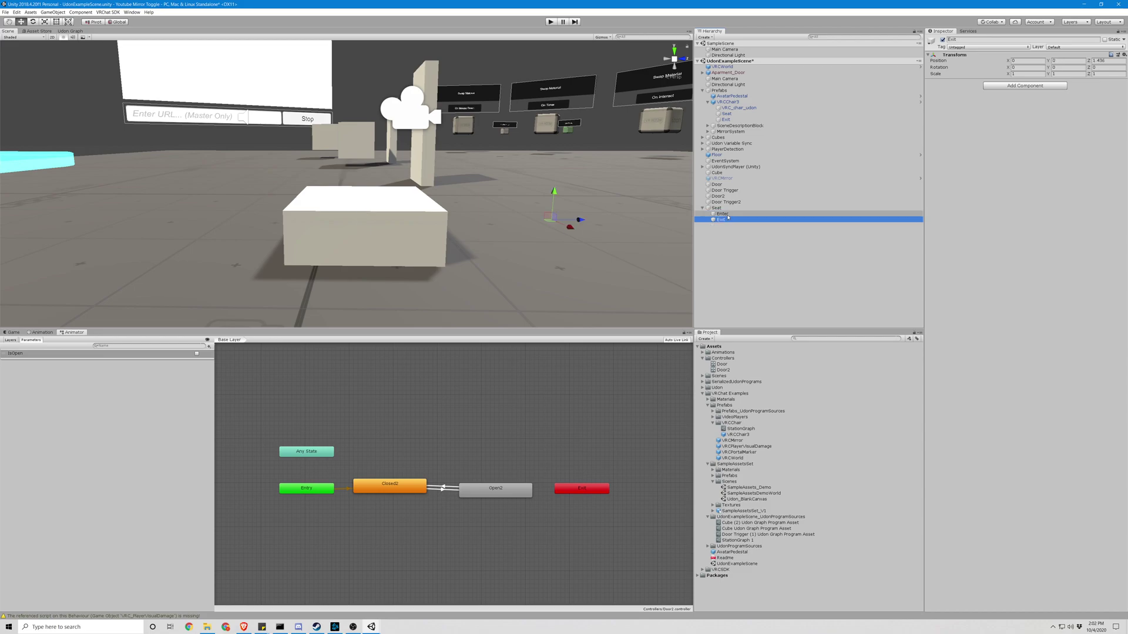
key(Up)
key(Up)
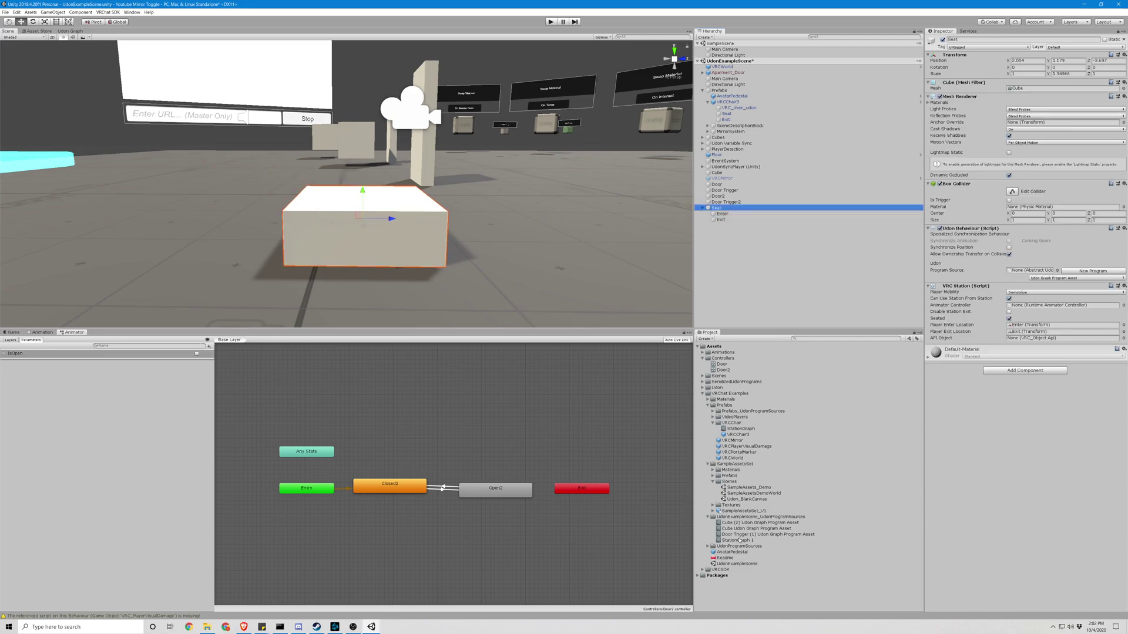
drag(739, 540, 1022, 272)
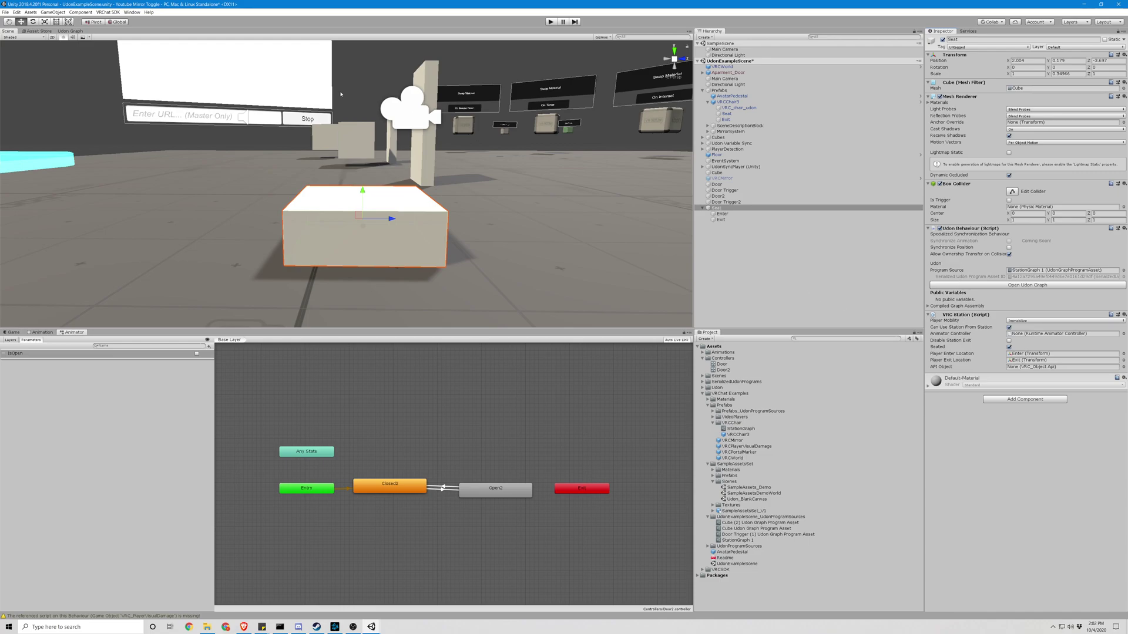
Run a local Build & Test of the world through the VRChat SDK and enter it in the VRChat client.
click(108, 12)
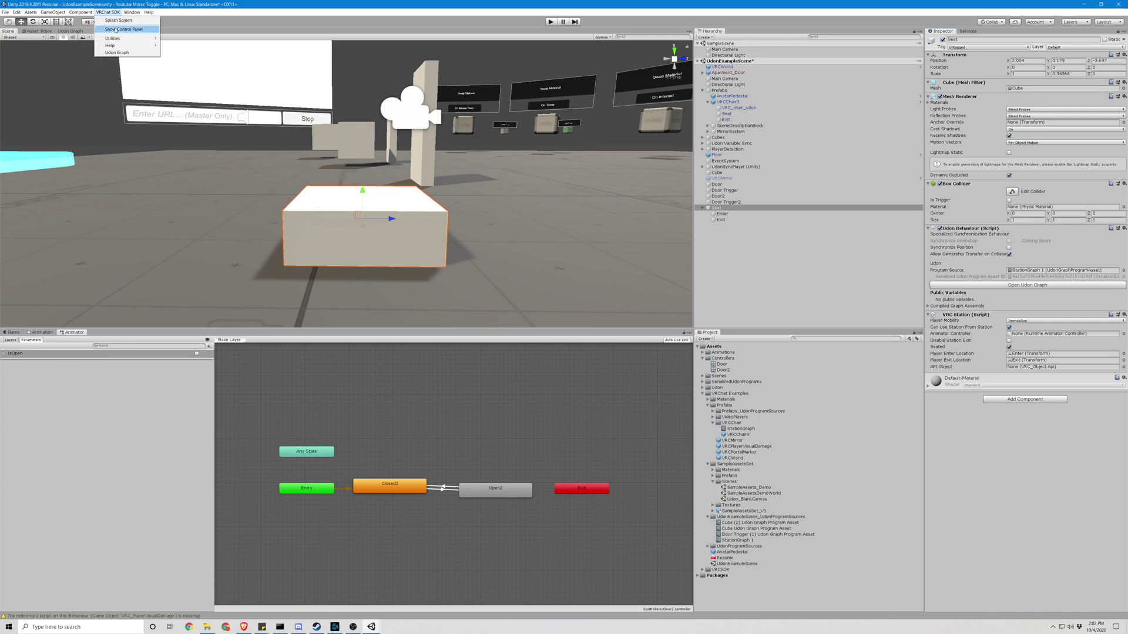
click(116, 30)
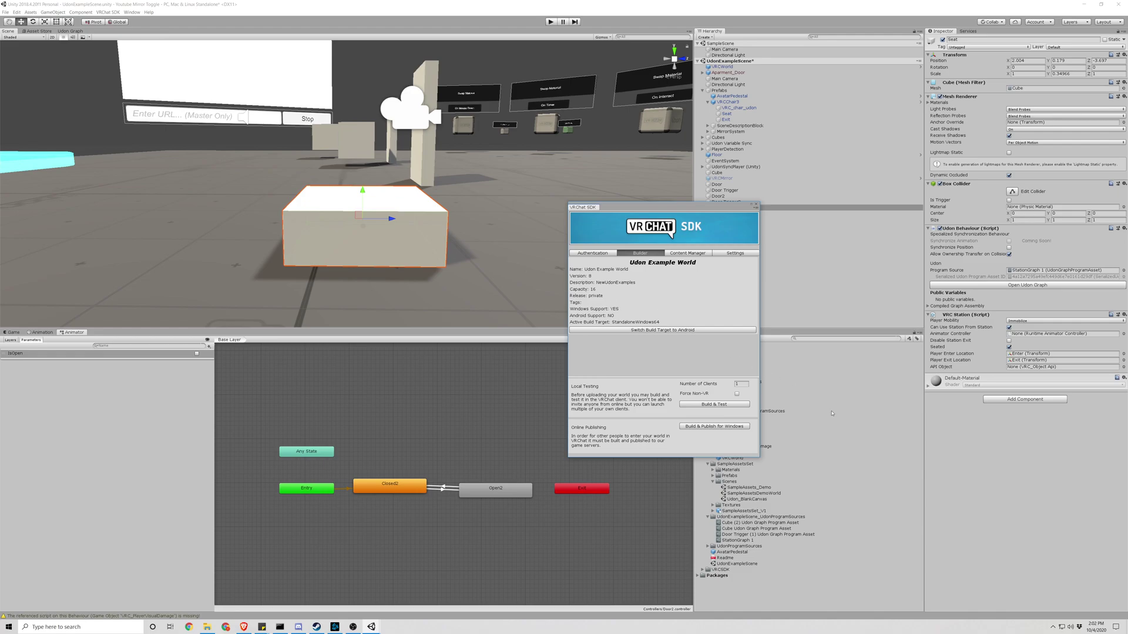
click(728, 407)
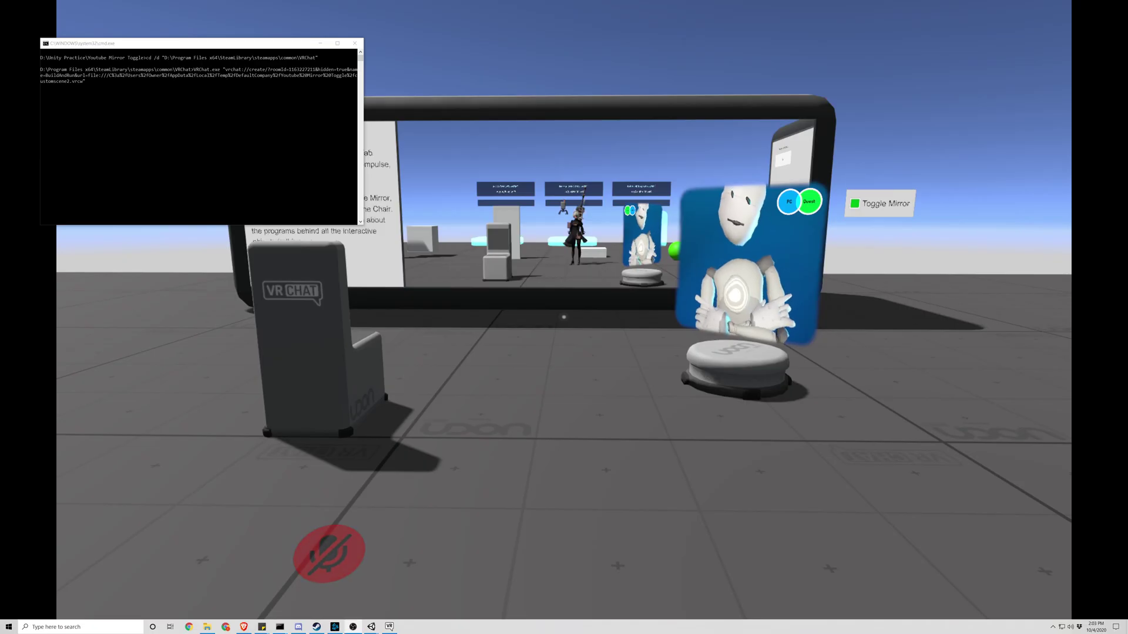
click(564, 317)
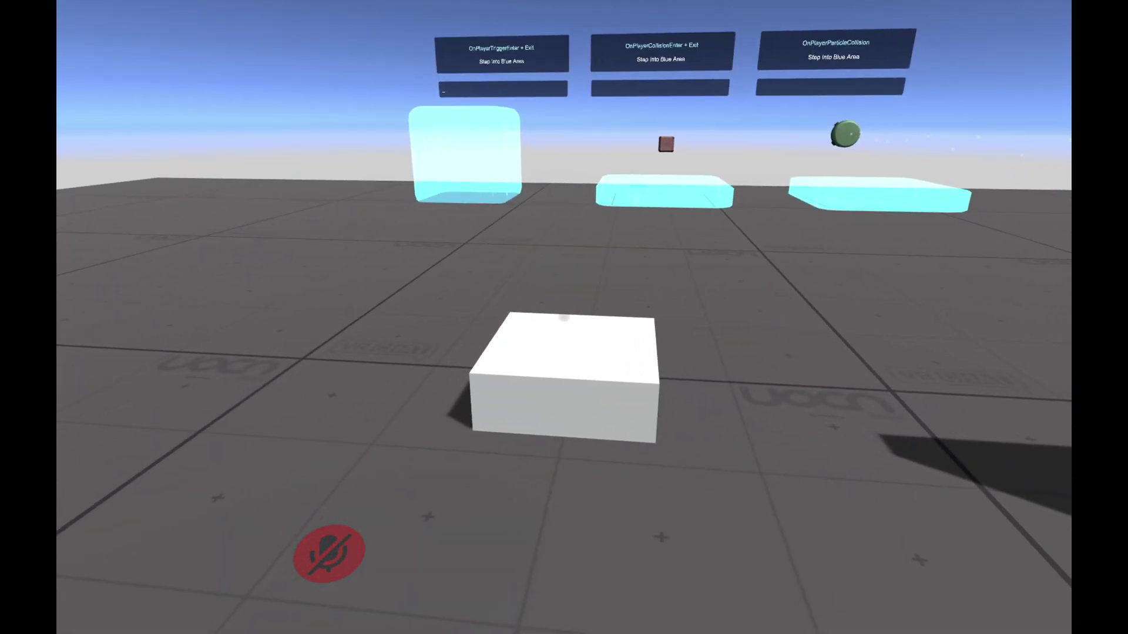
Walk to the white block in the test world and test sitting on it and getting off.
key(w)
key(a)
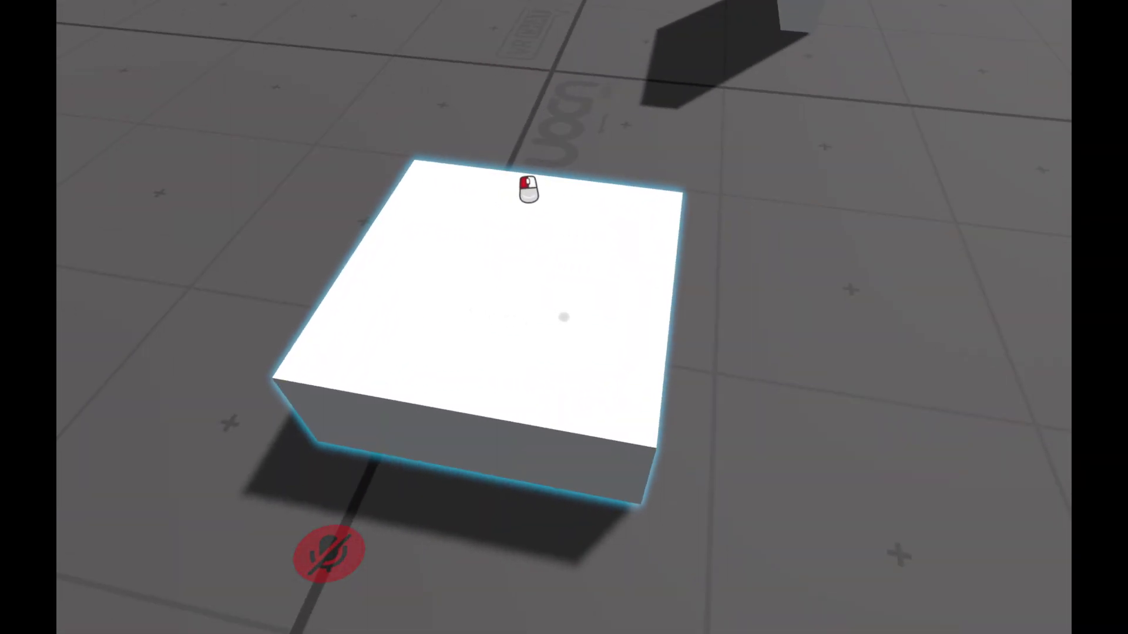
click(563, 317)
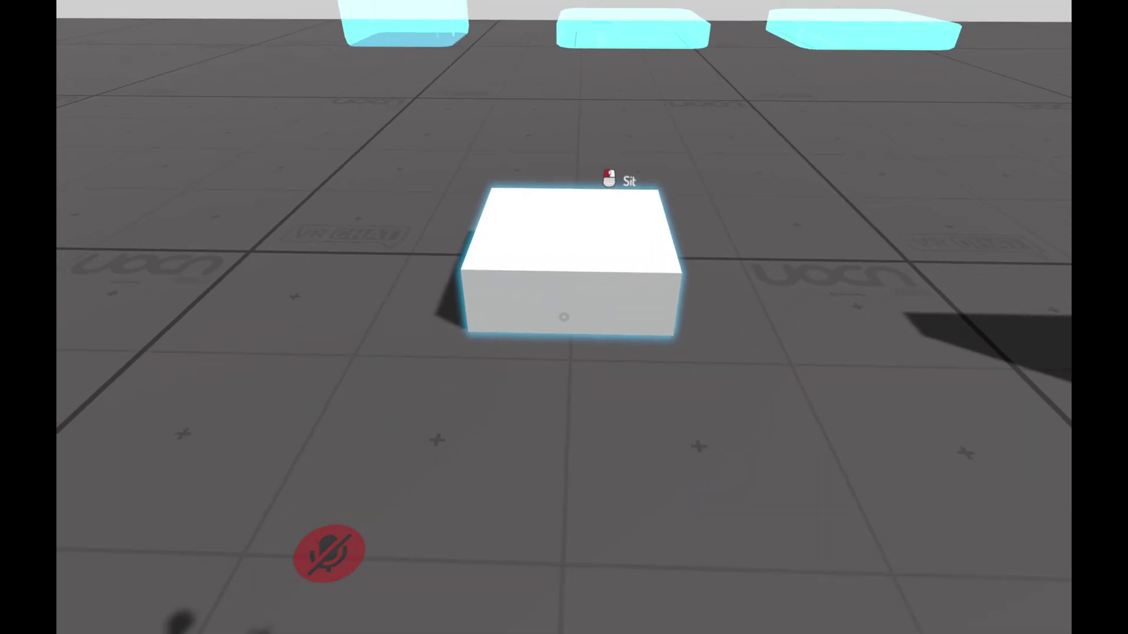
key(w)
key(a)
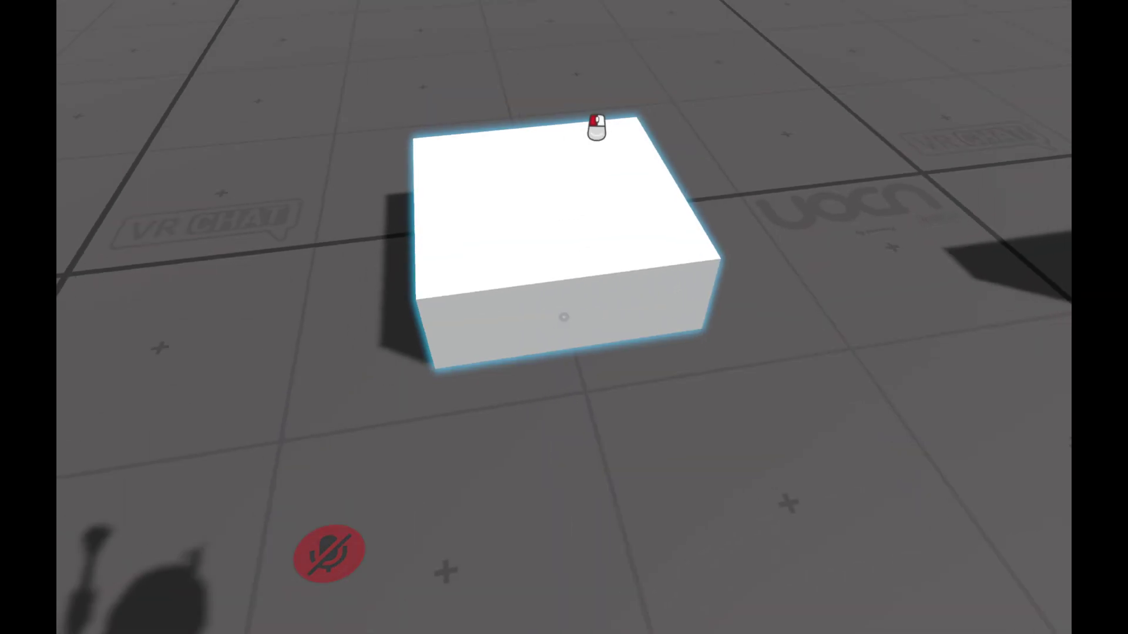
key(a)
key(w)
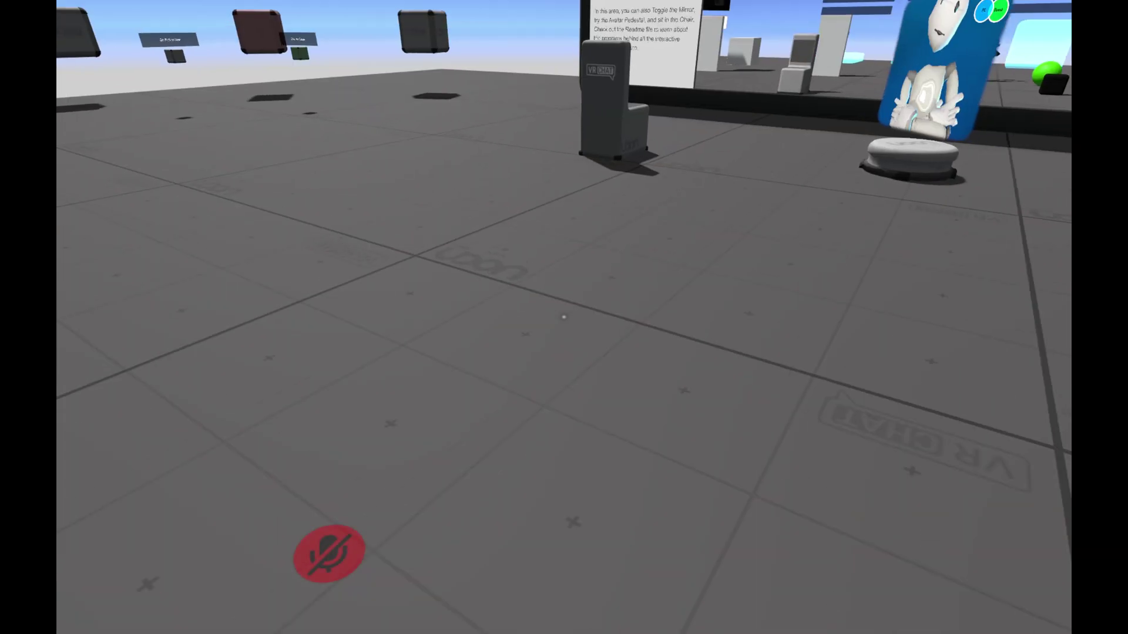
key(w)
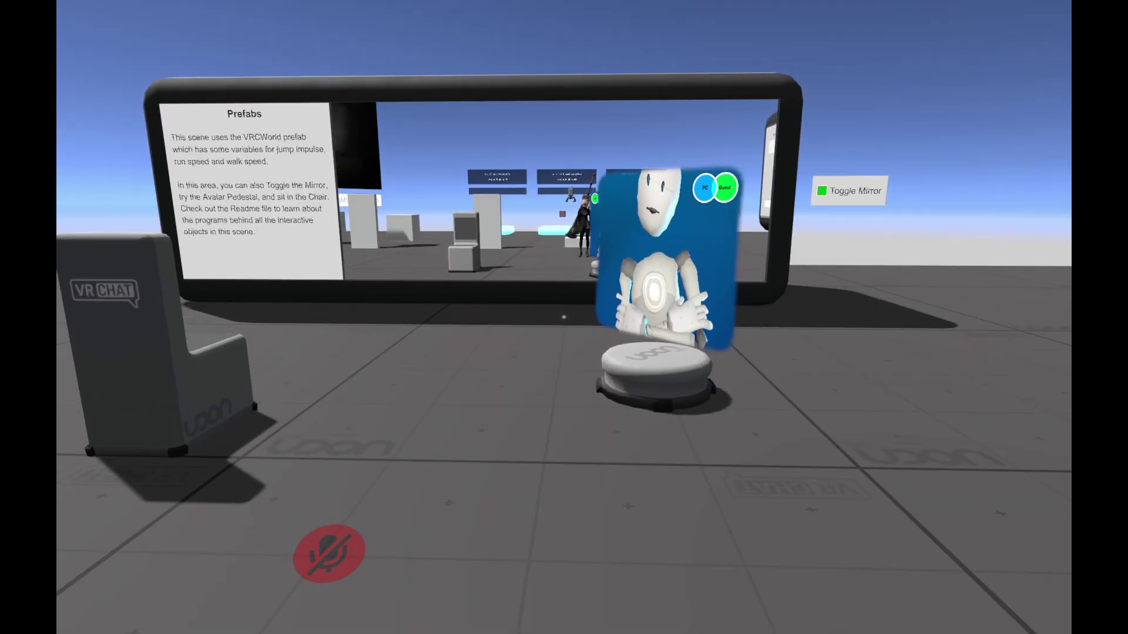
Exit the VRChat client through its settings, return to Unity and close the VRChat SDK window.
key(Escape)
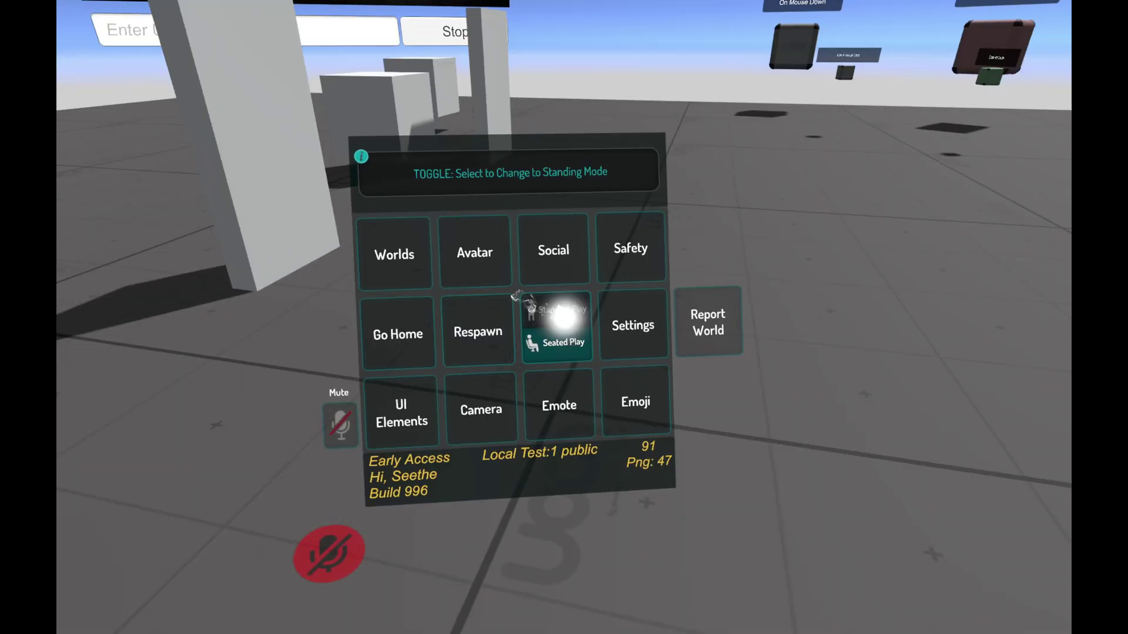
click(564, 317)
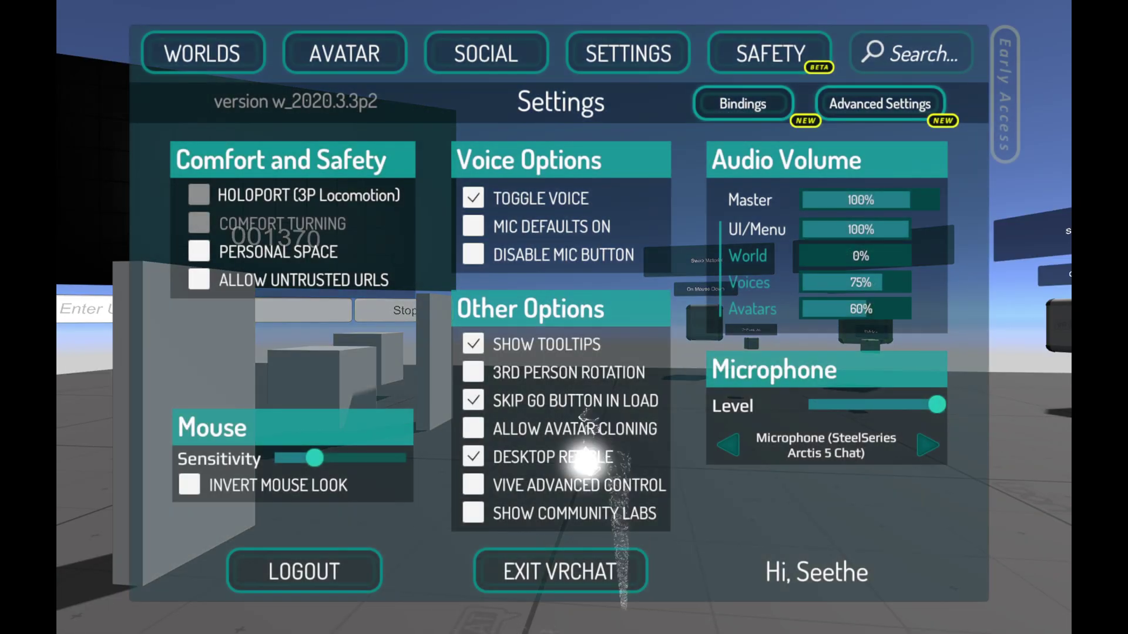
click(581, 568)
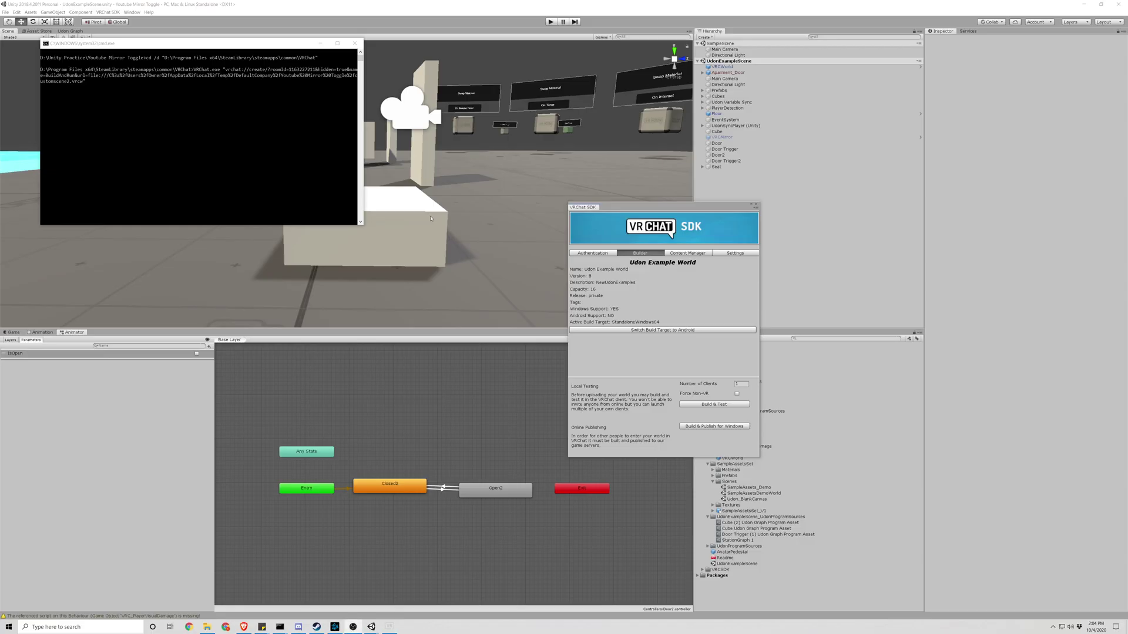
click(756, 205)
click(557, 171)
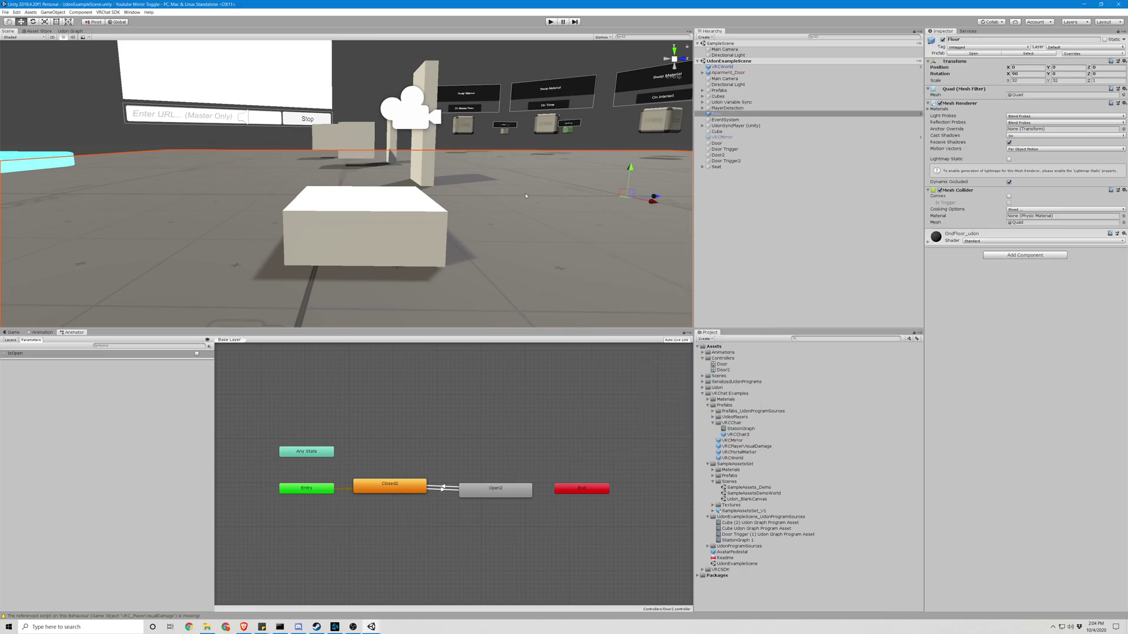
mouse_move(557, 170)
right_down()
mouse_move(461, 154)
mouse_move(893, 189)
mouse_move(493, 187)
mouse_move(440, 205)
mouse_move(505, 175)
mouse_move(561, 175)
right_up()
key(w)
key(s)
key(w)
alt+drag(562, 175, 666, 175)
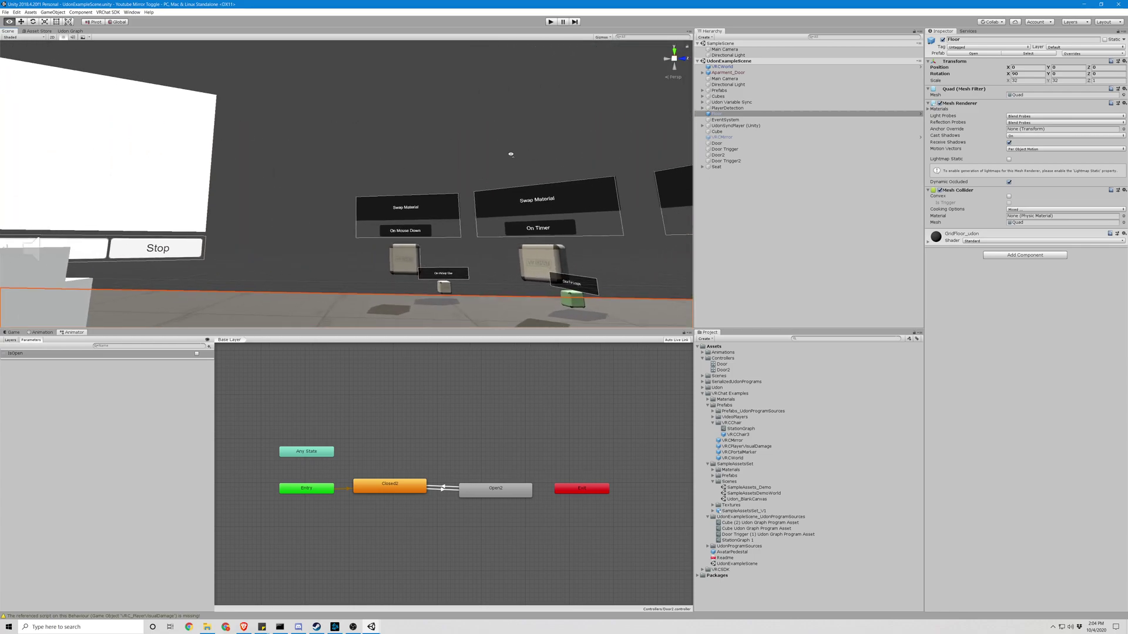
alt+drag(510, 153, 399, 160)
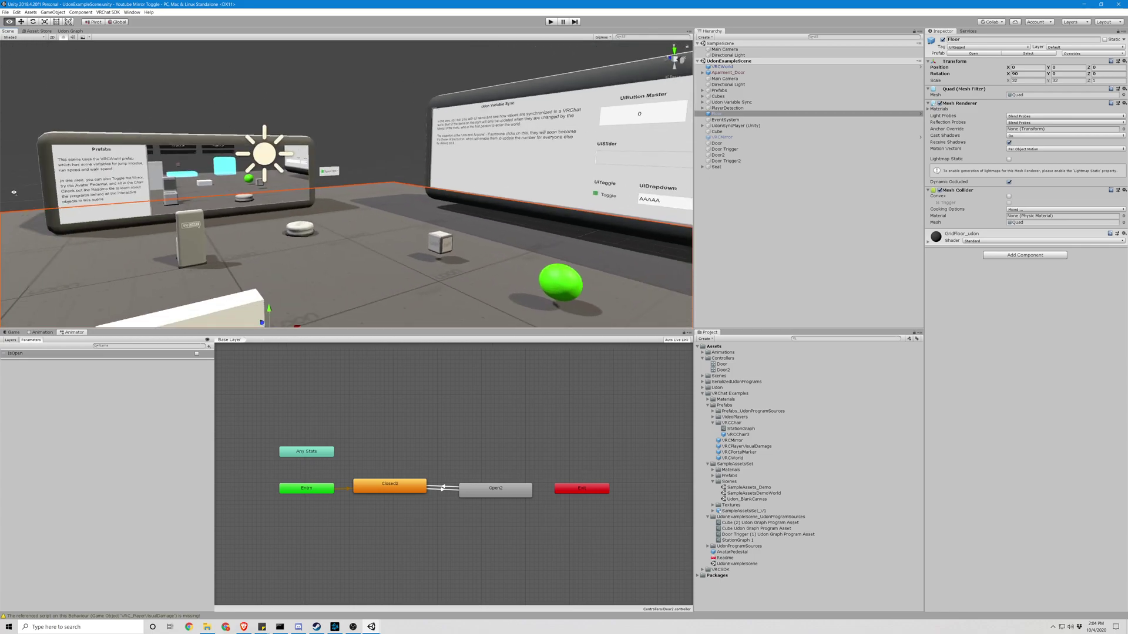
alt+drag(15, 192, 23, 189)
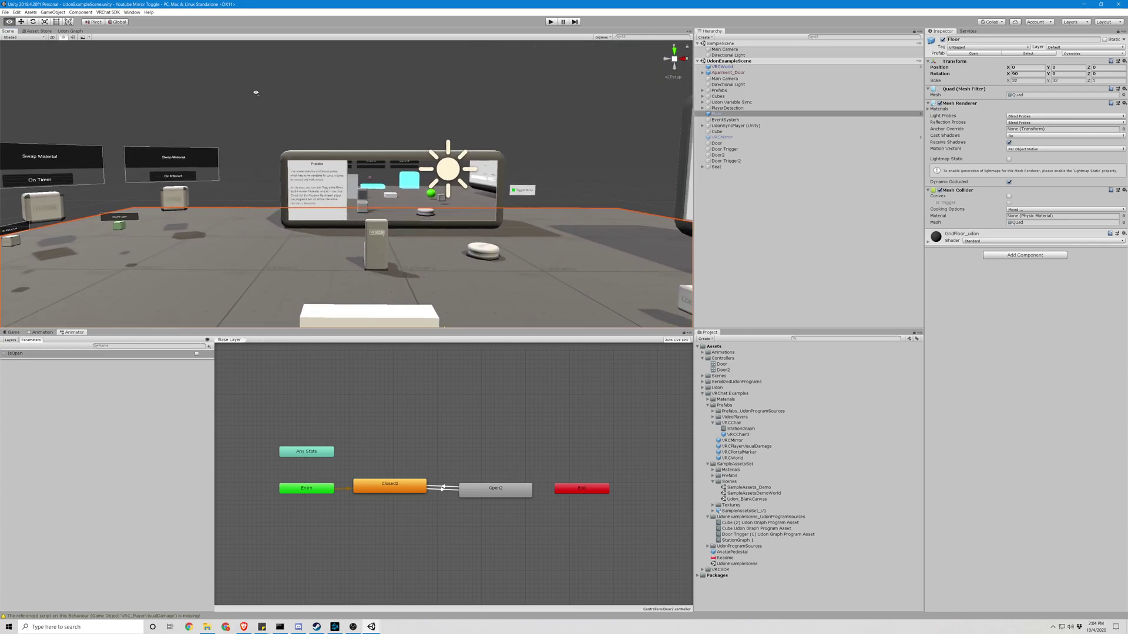
right_drag(415, 81, 415, 80)
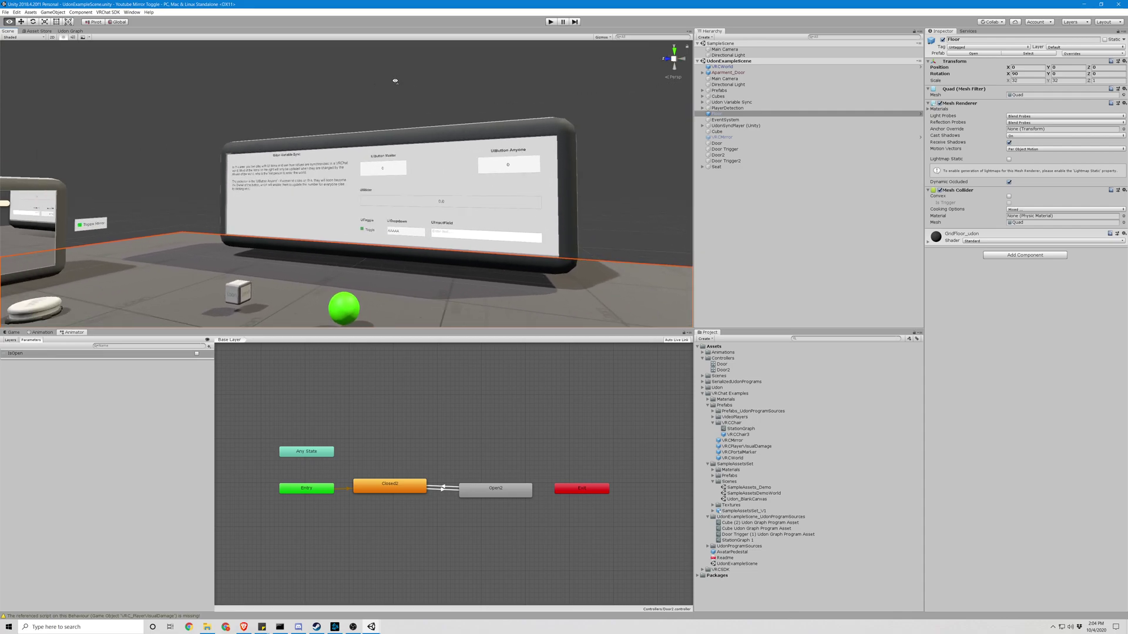
alt+drag(232, 120, 120, 125)
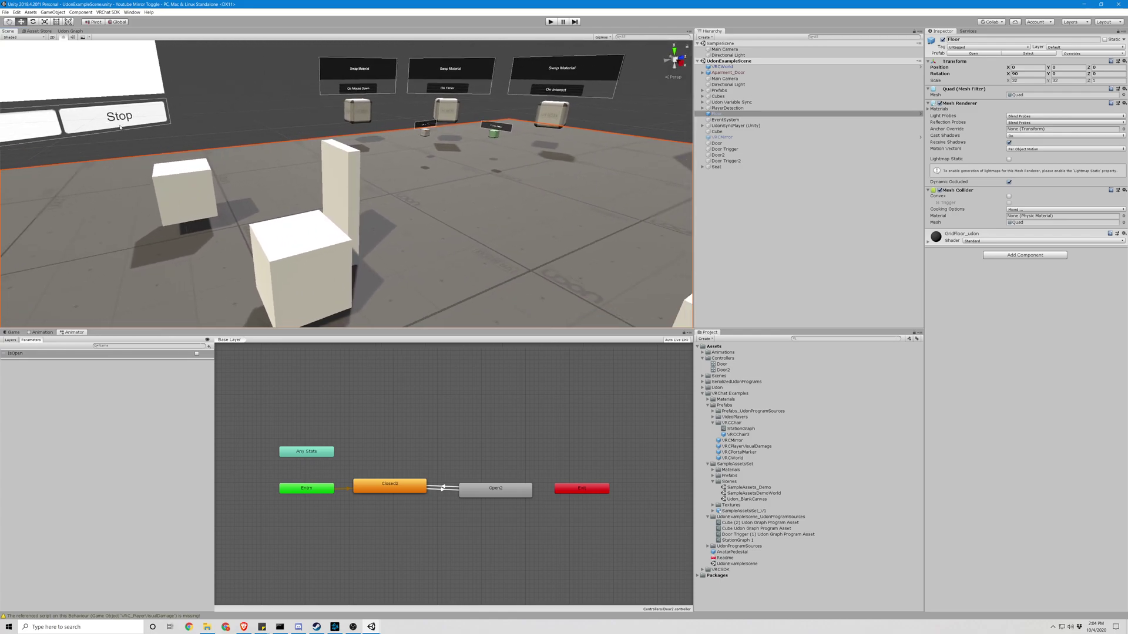
alt+drag(227, 118, 336, 143)
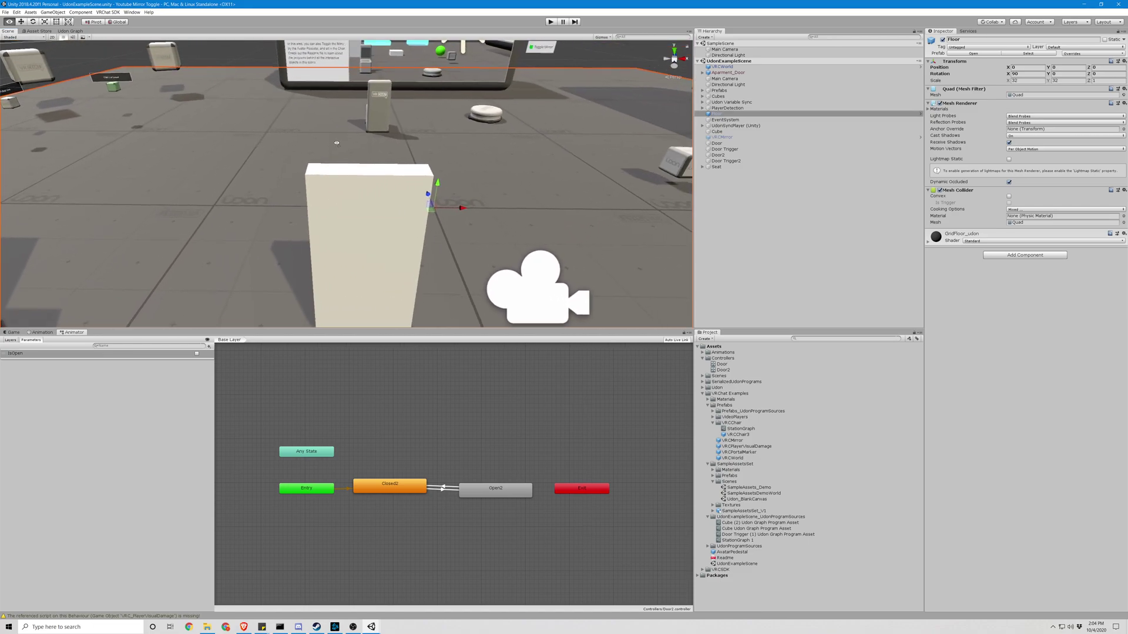